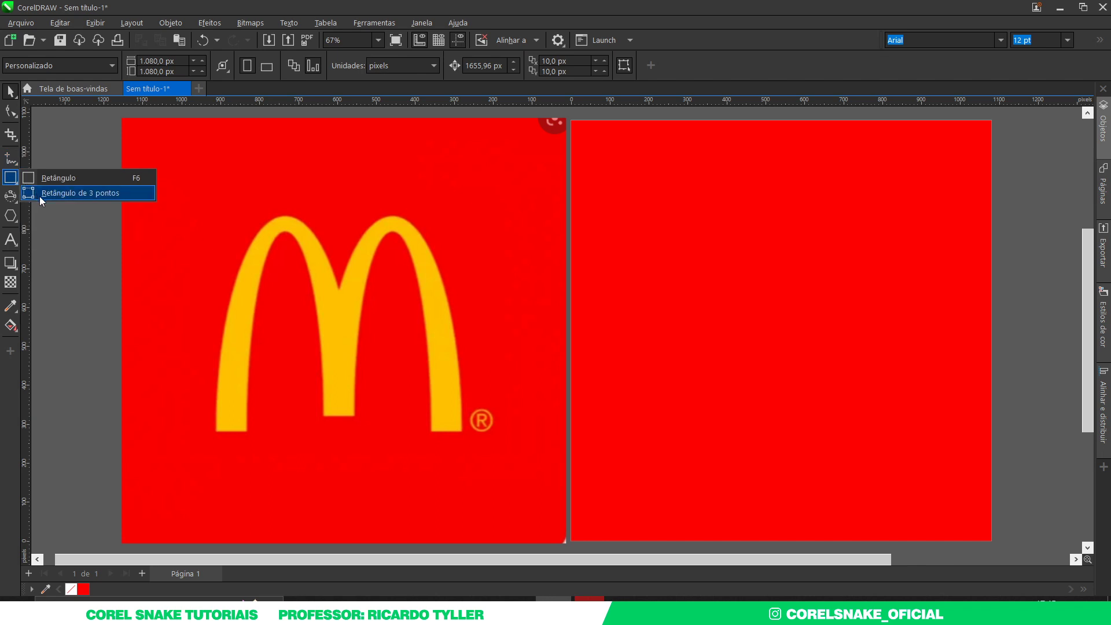
pyautogui.click(13, 168)
pyautogui.click(64, 203)
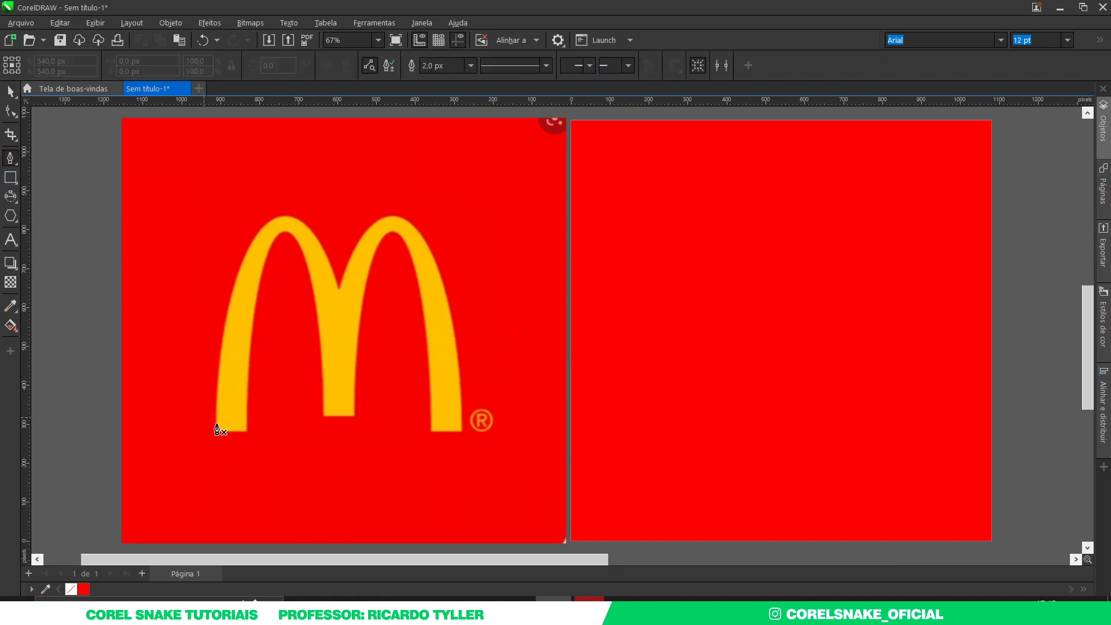
pyautogui.scroll(3, 218, 427)
pyautogui.click(212, 445)
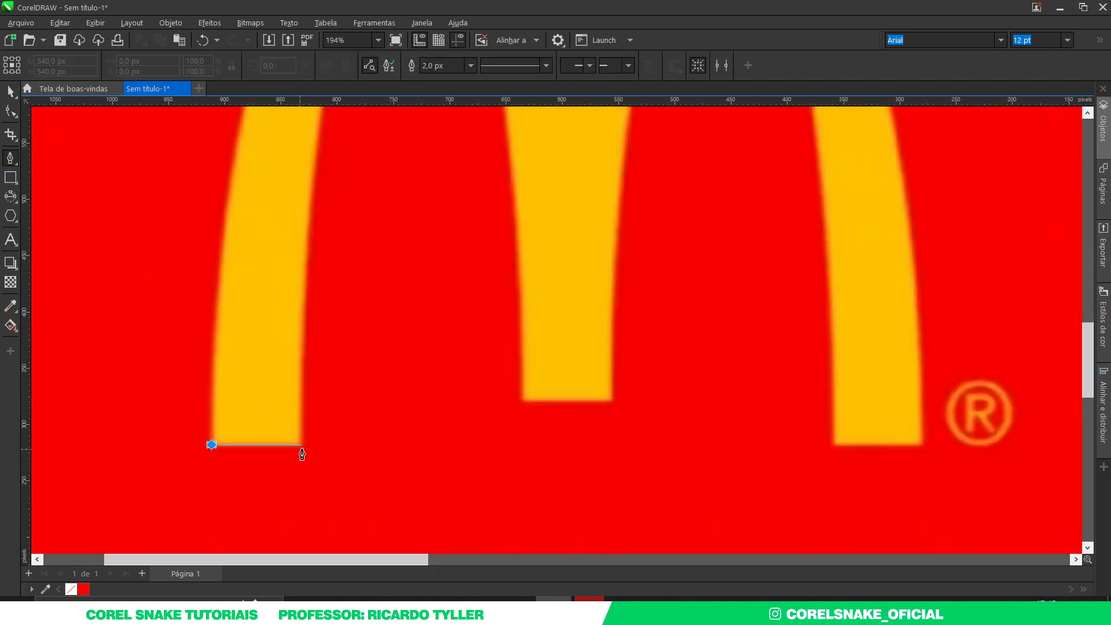
pyautogui.click(300, 447)
pyautogui.scroll(-2, 293, 457)
pyautogui.scroll(-2, 279, 464)
pyautogui.scroll(2, 322, 310)
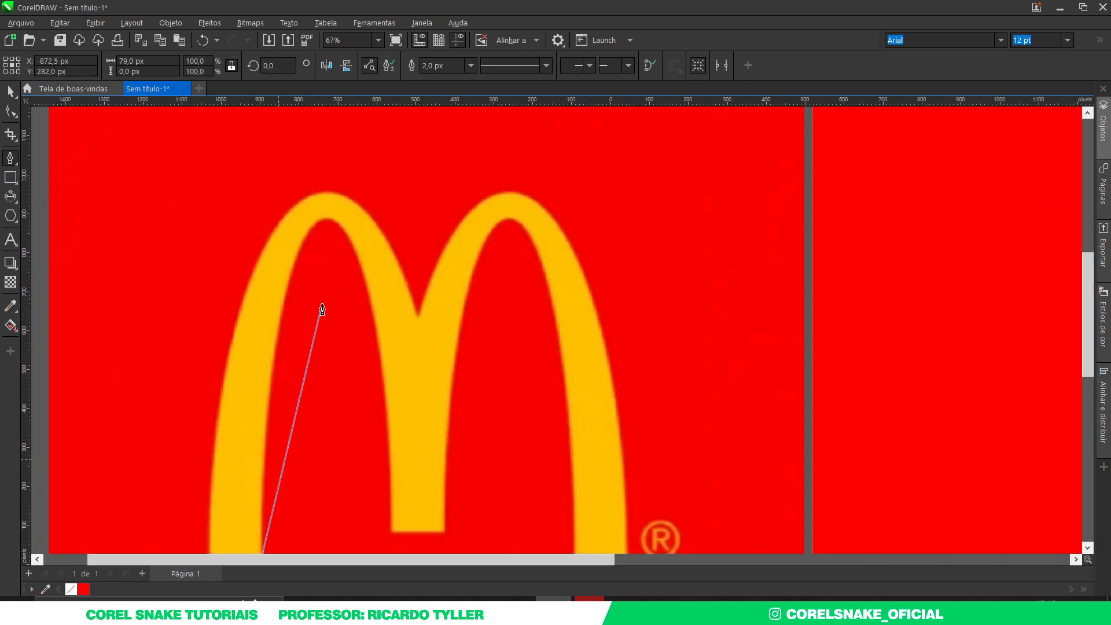
pyautogui.moveTo(328, 220); pyautogui.dragTo(392, 219)
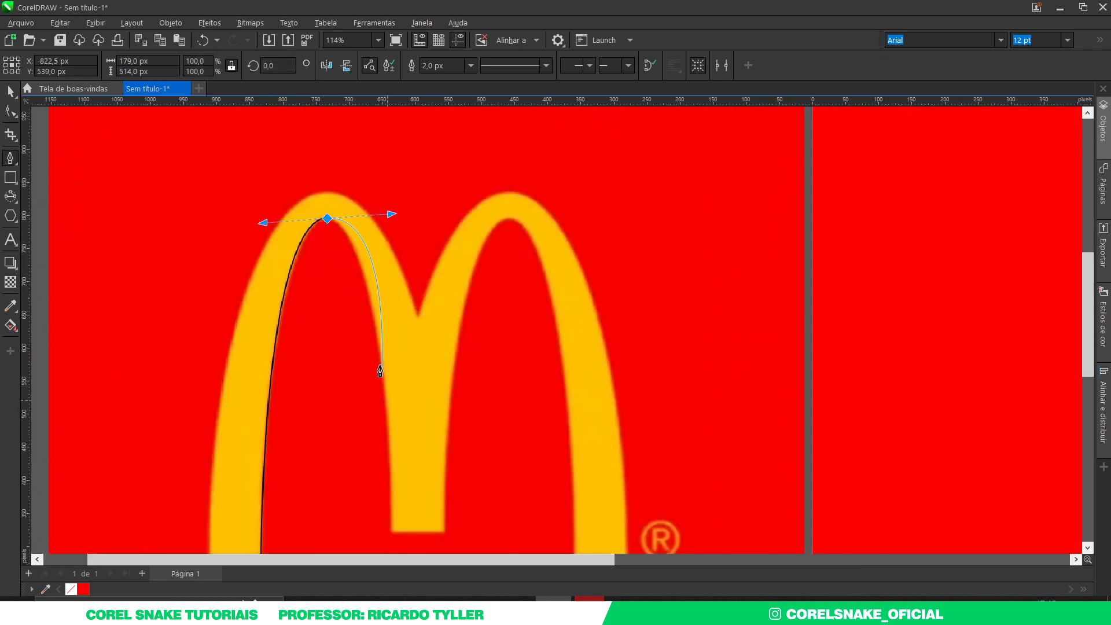
pyautogui.scroll(-2, 380, 405)
pyautogui.scroll(2, 436, 466)
pyautogui.scroll(2, 390, 466)
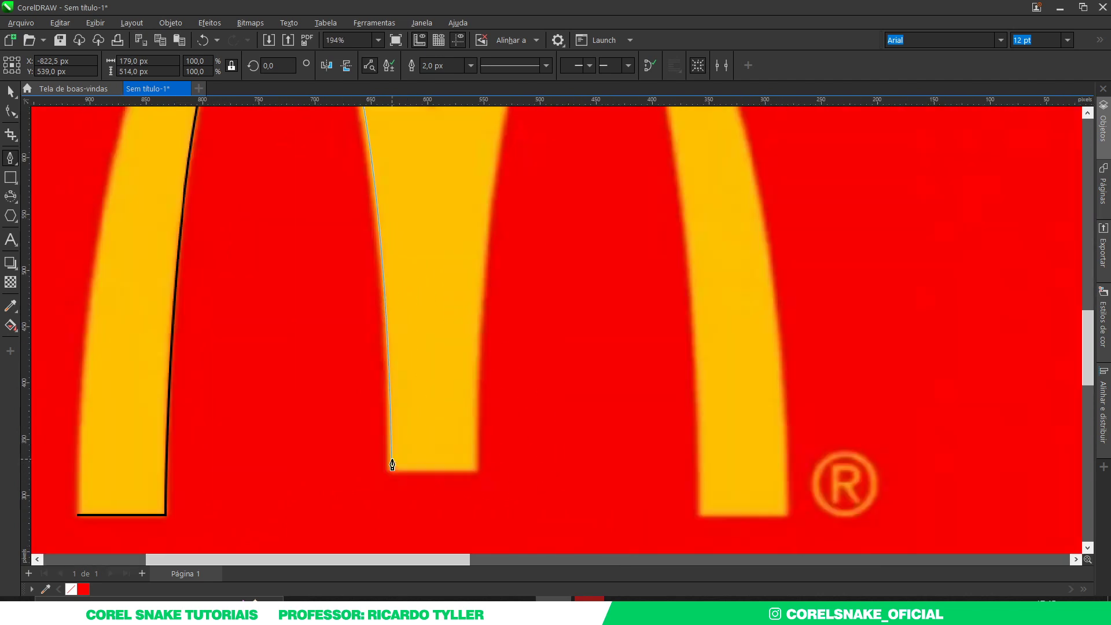
pyautogui.click(391, 474)
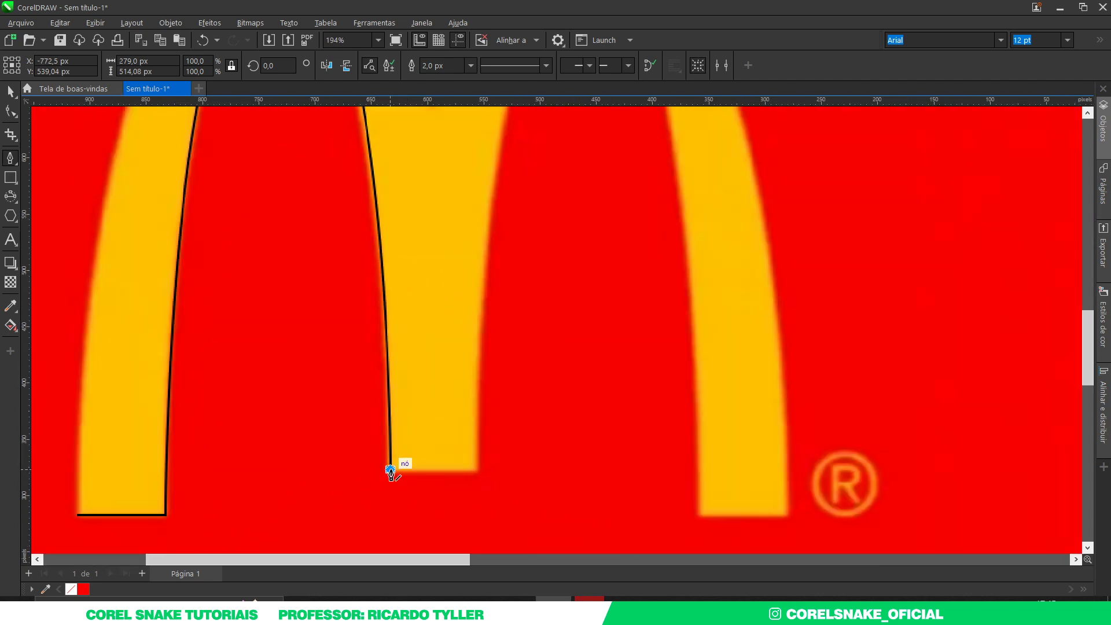
pyautogui.scroll(-2, 391, 471)
pyautogui.scroll(2, 422, 469)
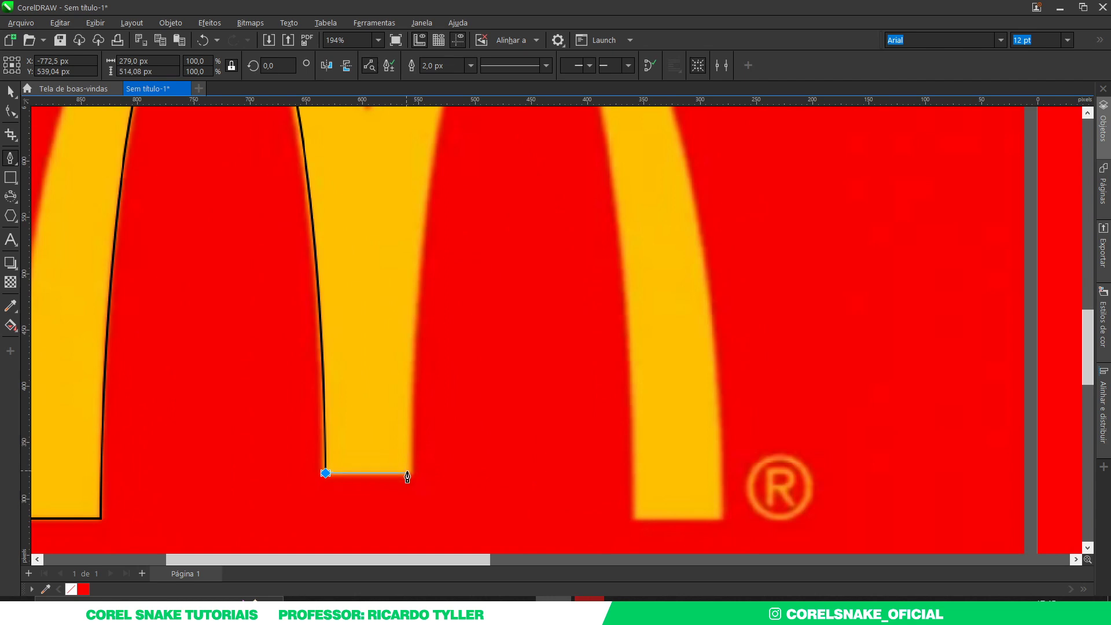
pyautogui.click(411, 474)
pyautogui.scroll(-2, 411, 473)
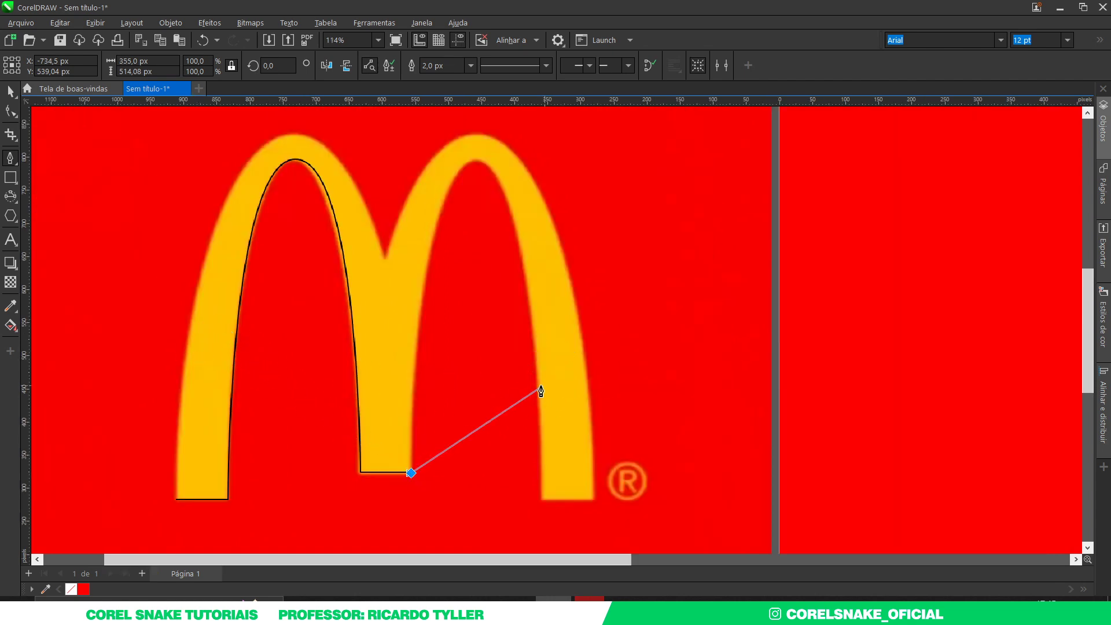
pyautogui.press('Escape')
pyautogui.press('space')
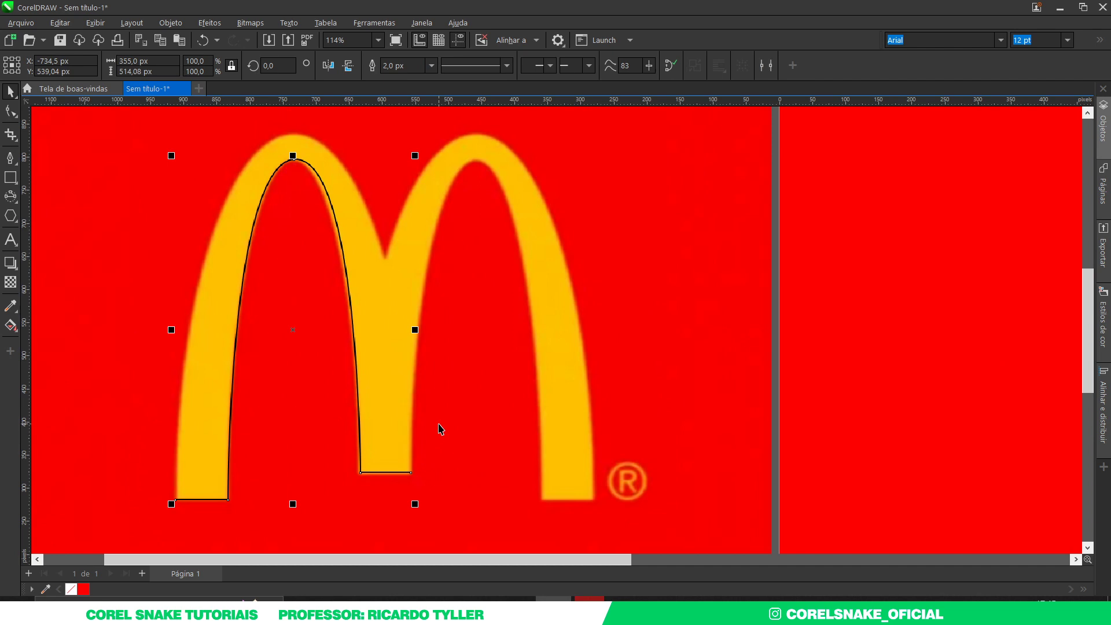
pyautogui.press('Delete')
# - Place a vertical guideline on the right edge of the M's middle leg and a horizontal guideline along that leg's bottom edge
pyautogui.scroll(-4, 445, 426)
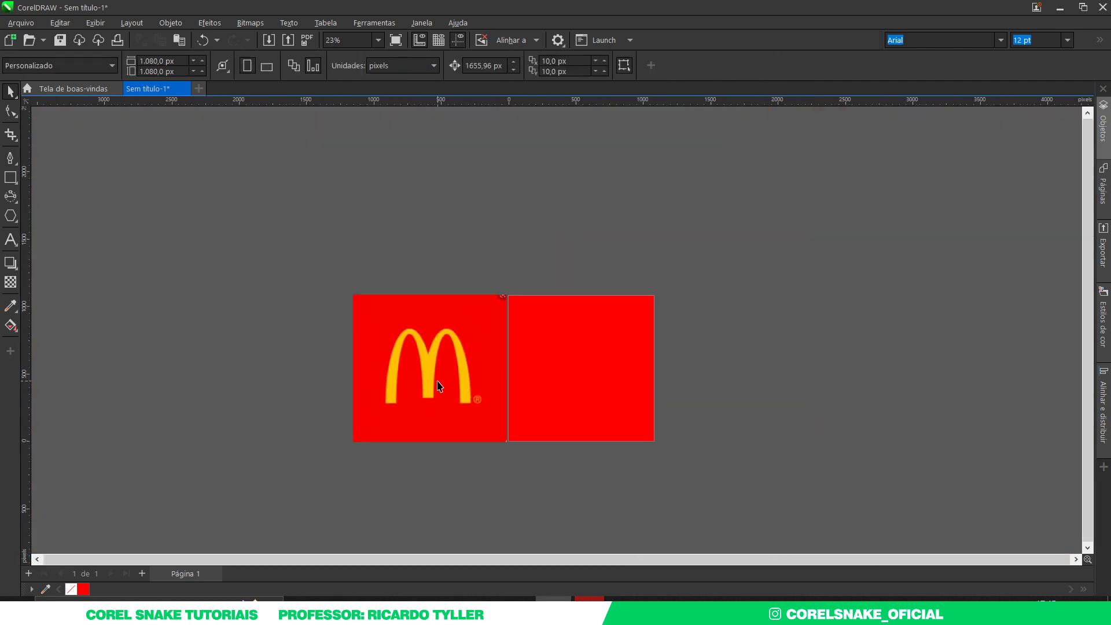
pyautogui.scroll(3, 497, 409)
pyautogui.scroll(-1, 497, 410)
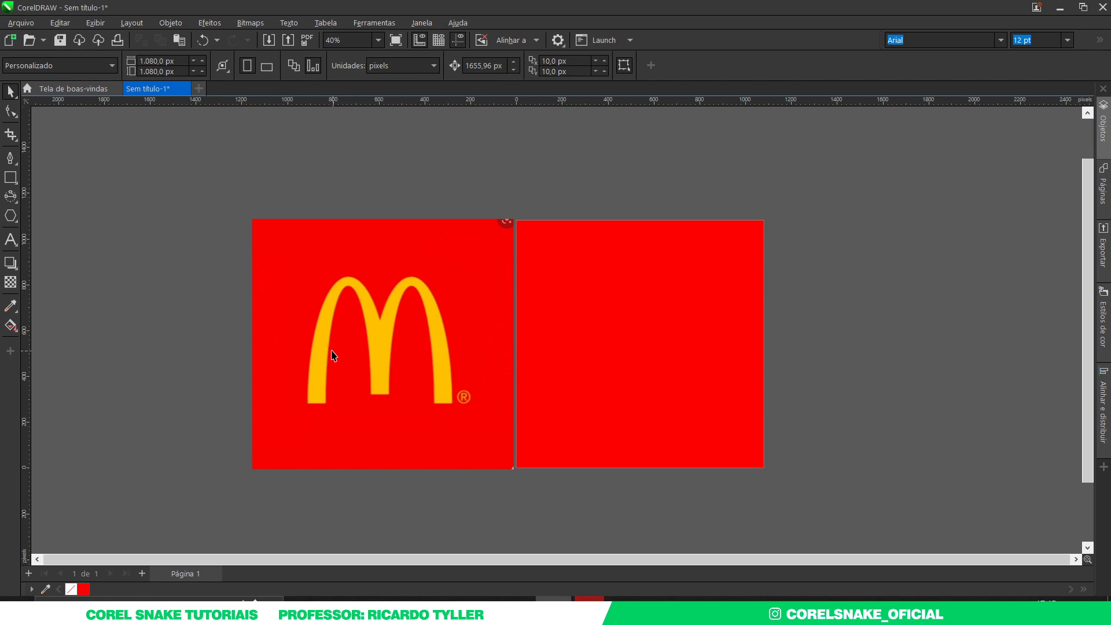
pyautogui.scroll(2, 333, 355)
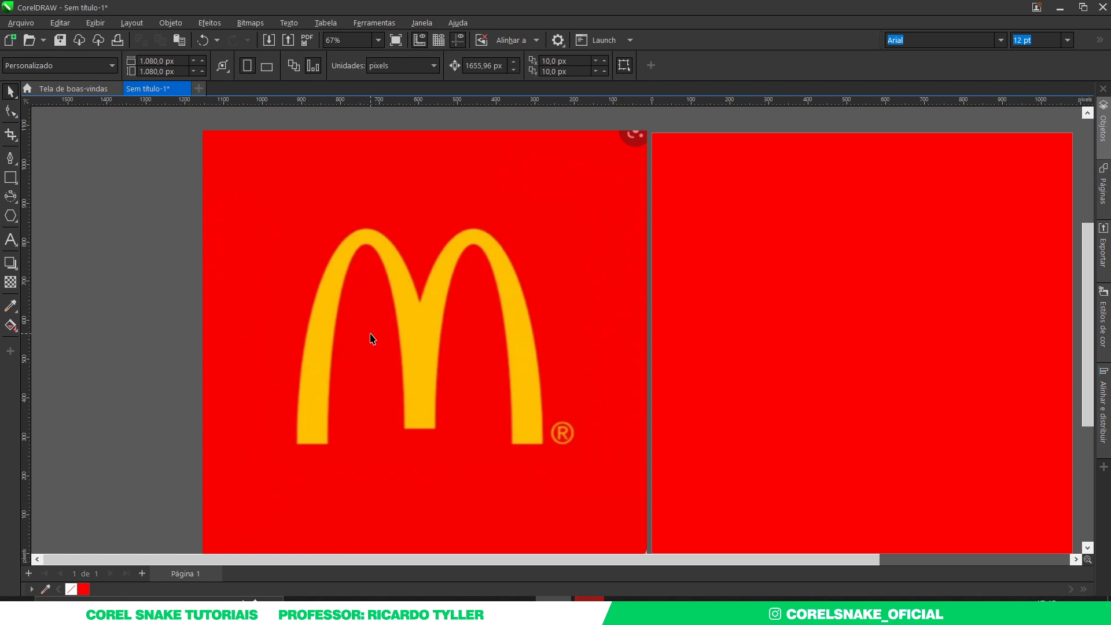
pyautogui.scroll(2, 316, 411)
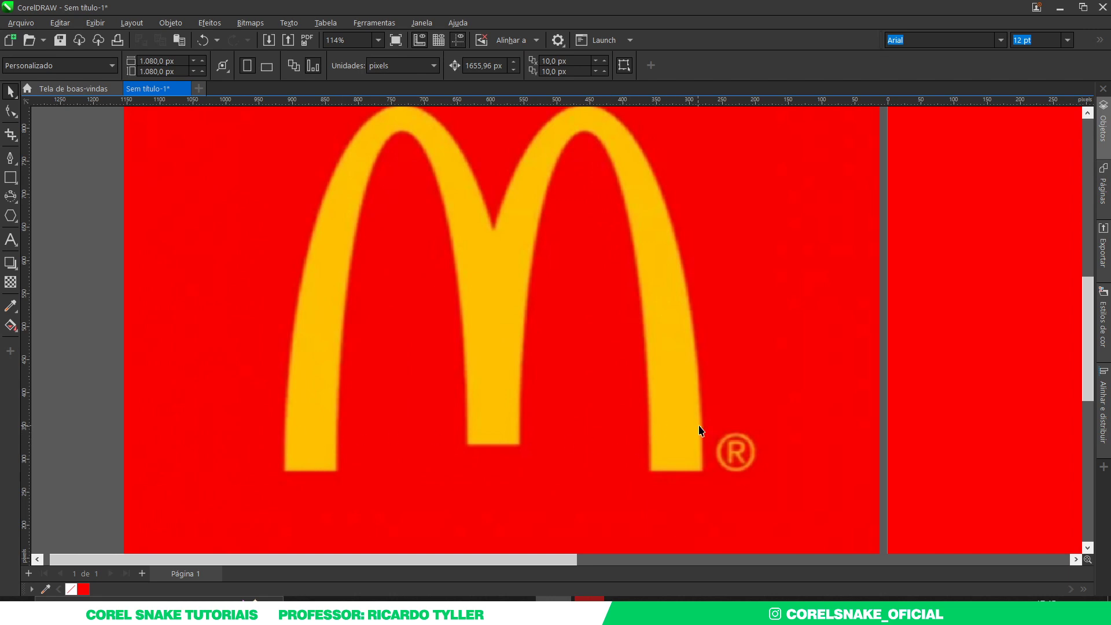
pyautogui.scroll(-2, 500, 421)
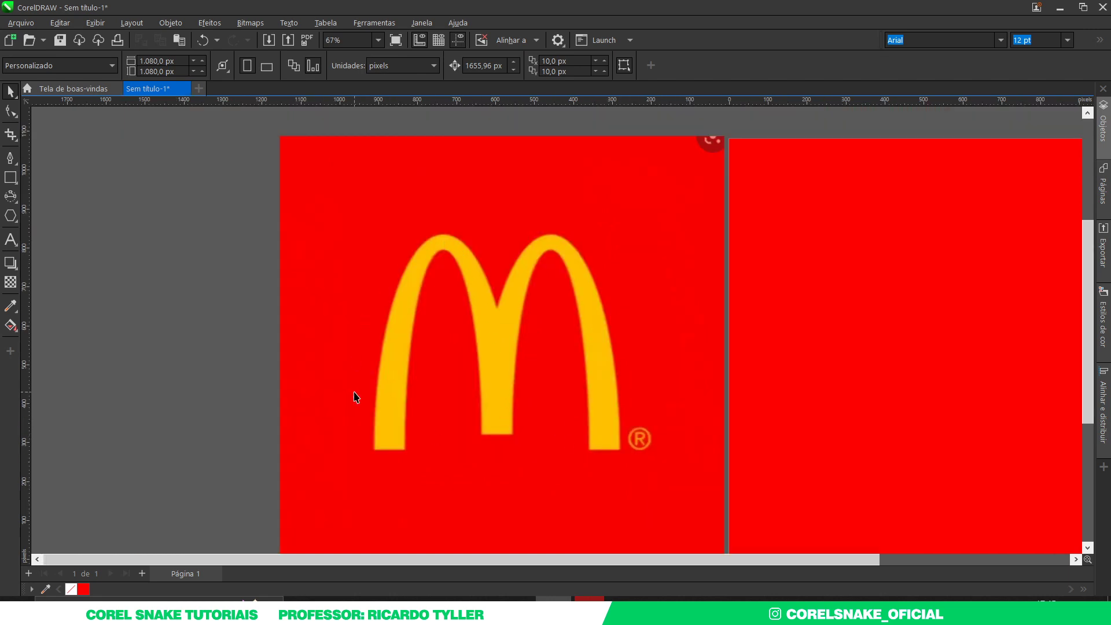
pyautogui.scroll(2, 521, 479)
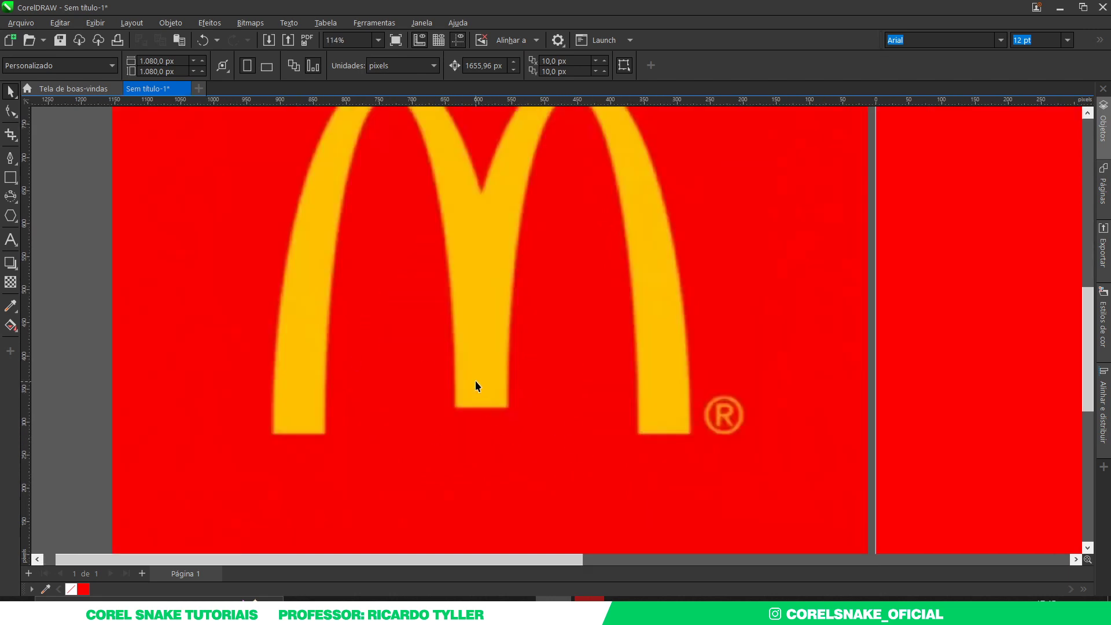
pyautogui.scroll(2, 475, 385)
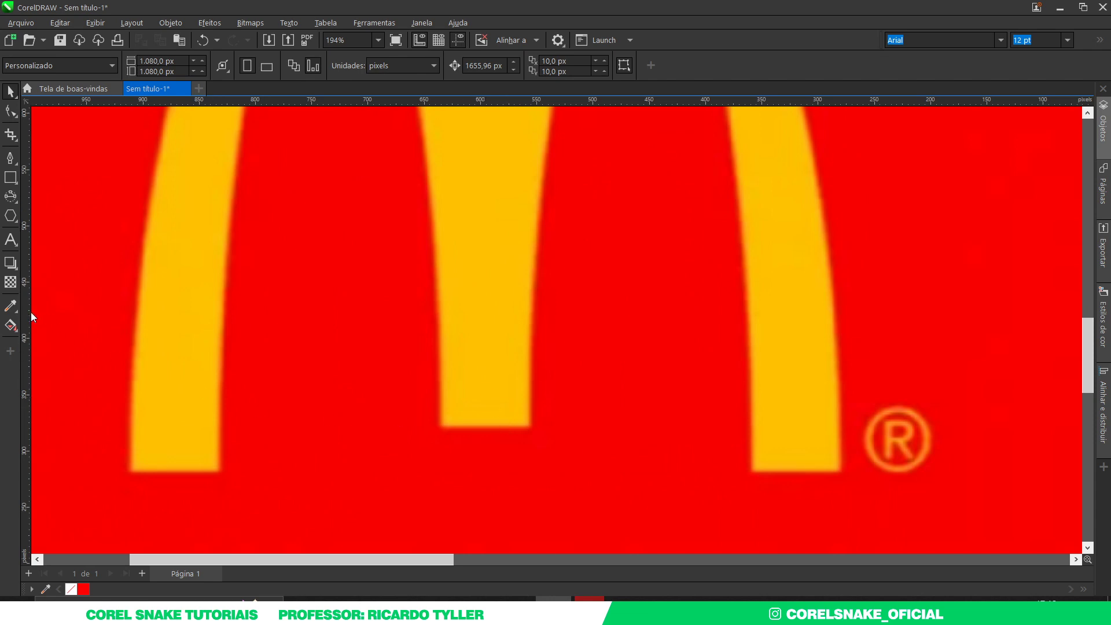
pyautogui.moveTo(29, 316); pyautogui.dragTo(529, 422)
pyautogui.moveTo(476, 105); pyautogui.dragTo(527, 426)
pyautogui.click(434, 461)
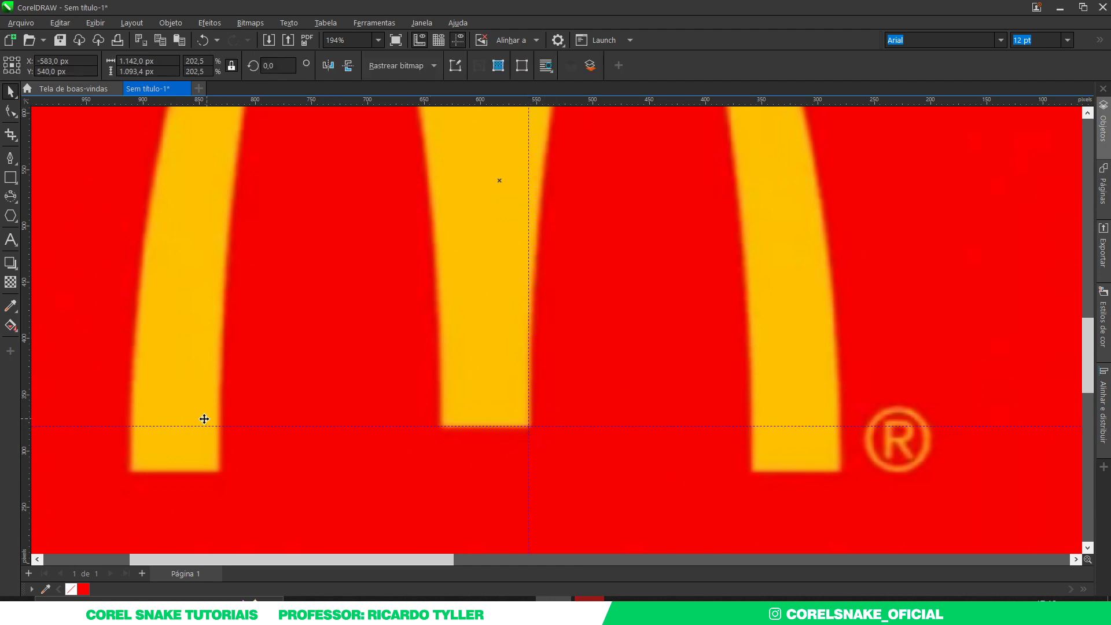
pyautogui.scroll(-3, 432, 478)
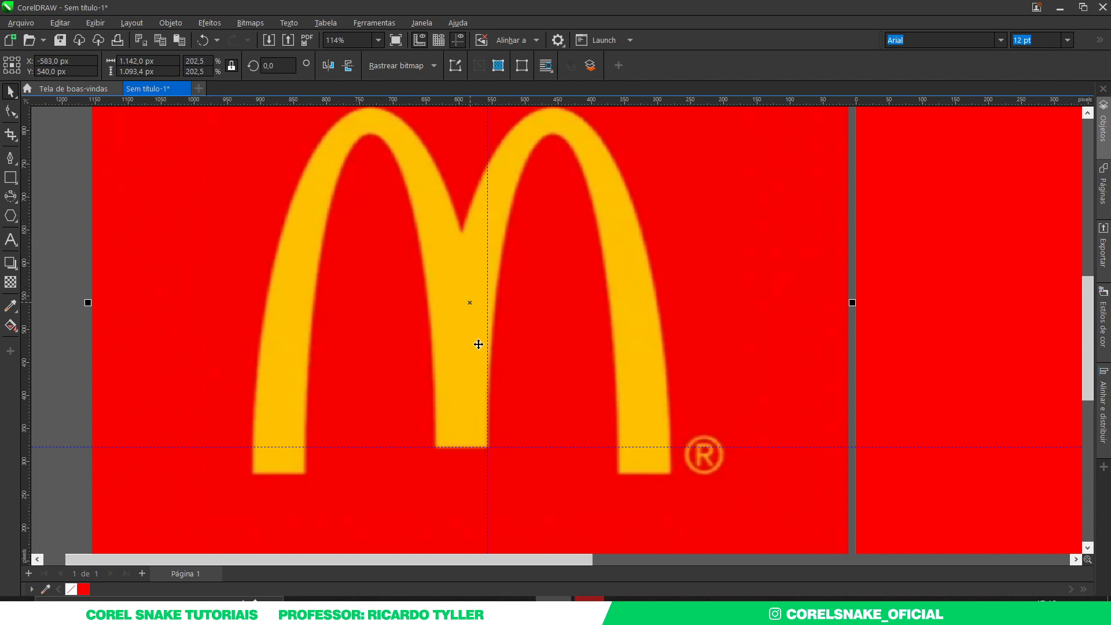
# - Place a vertical guideline on the outer edge of the M's left leg
pyautogui.click(49, 262)
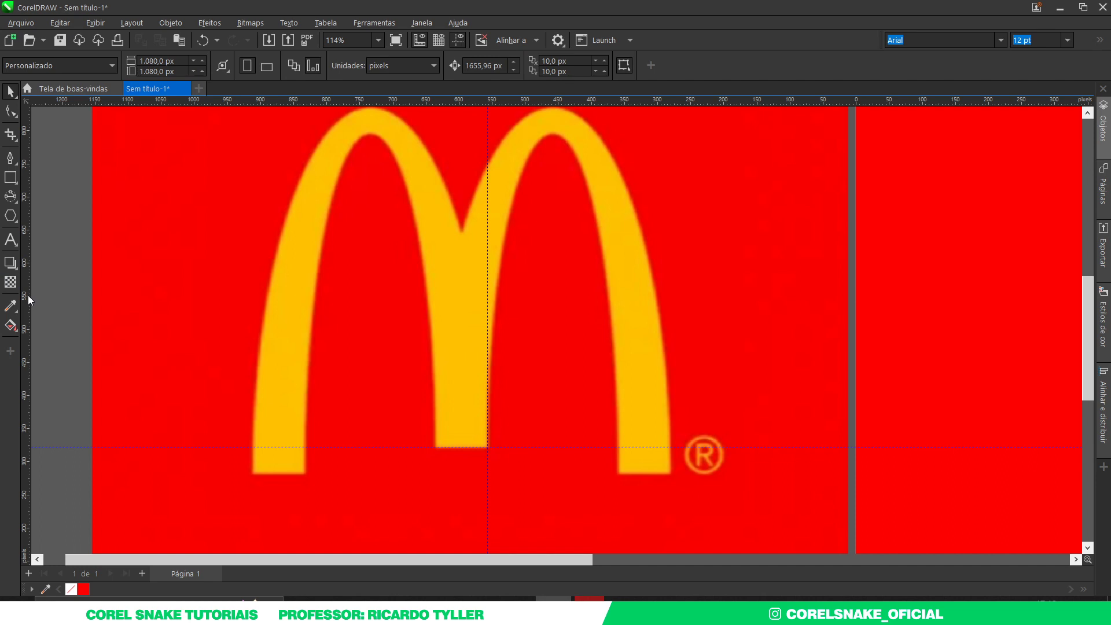
pyautogui.moveTo(28, 296); pyautogui.dragTo(253, 447)
pyautogui.click(64, 291)
# - Draw a 3-point ellipse about 353.5 × 1025 px between the vertical guidelines, centred on the horizontal guideline and reaching the left arch's outer top
pyautogui.click(13, 160)
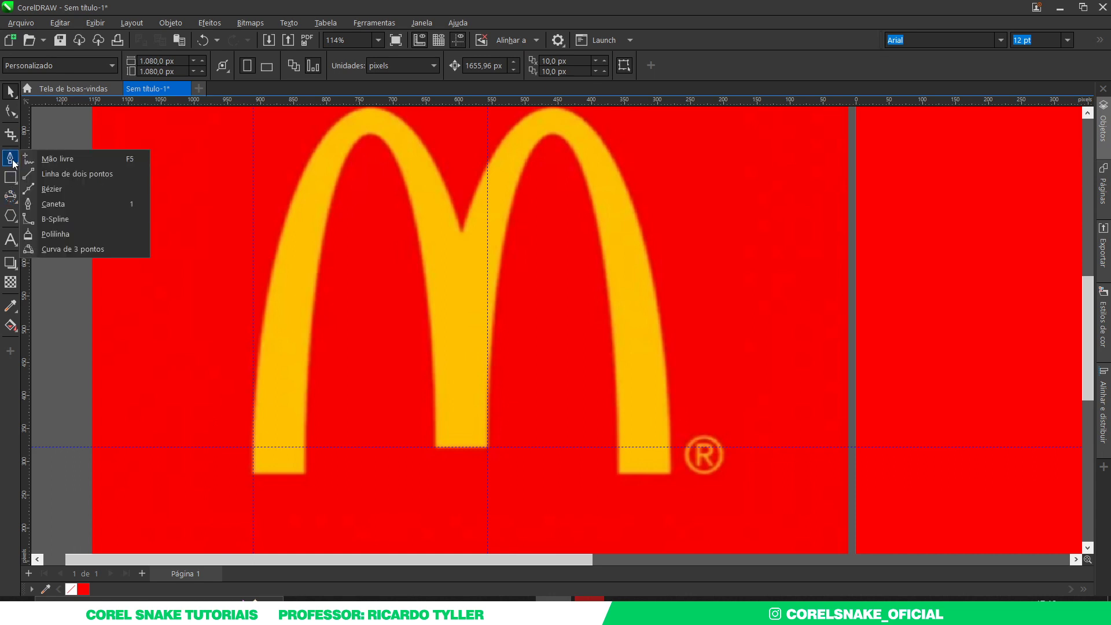
pyautogui.click(11, 196)
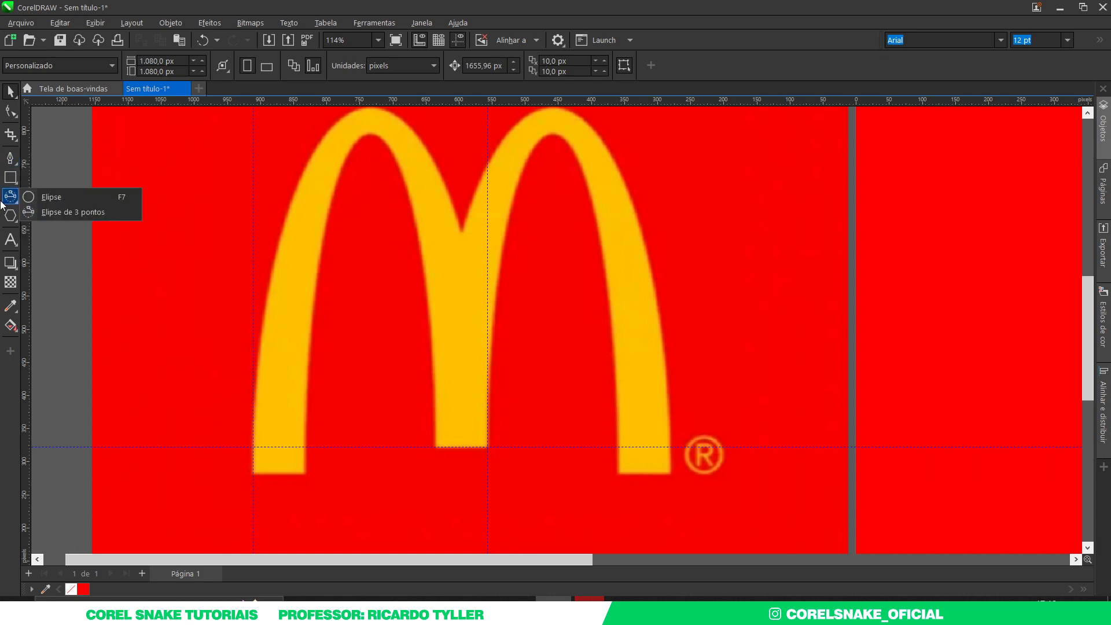
pyautogui.click(45, 213)
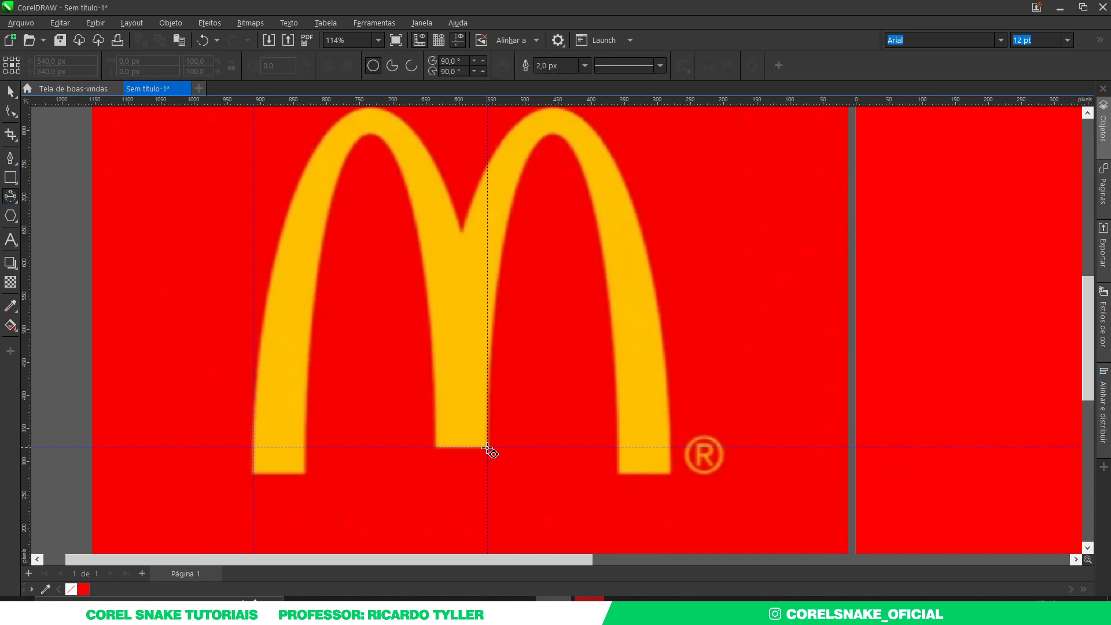
pyautogui.click(519, 46)
pyautogui.click(523, 96)
pyautogui.moveTo(488, 448); pyautogui.dragTo(255, 448)
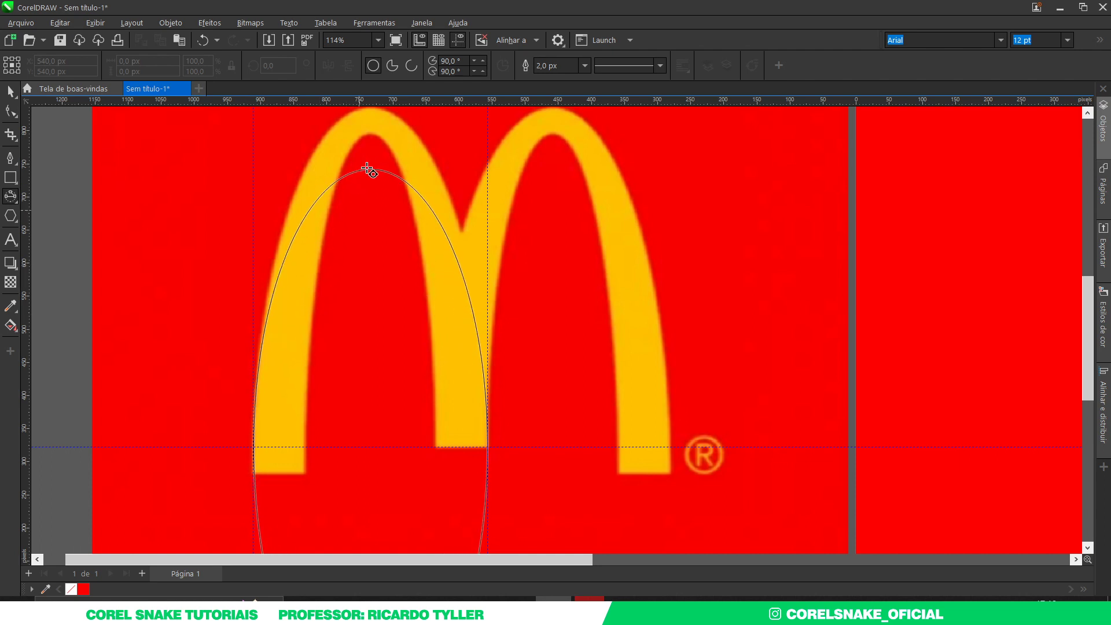
pyautogui.click(371, 113)
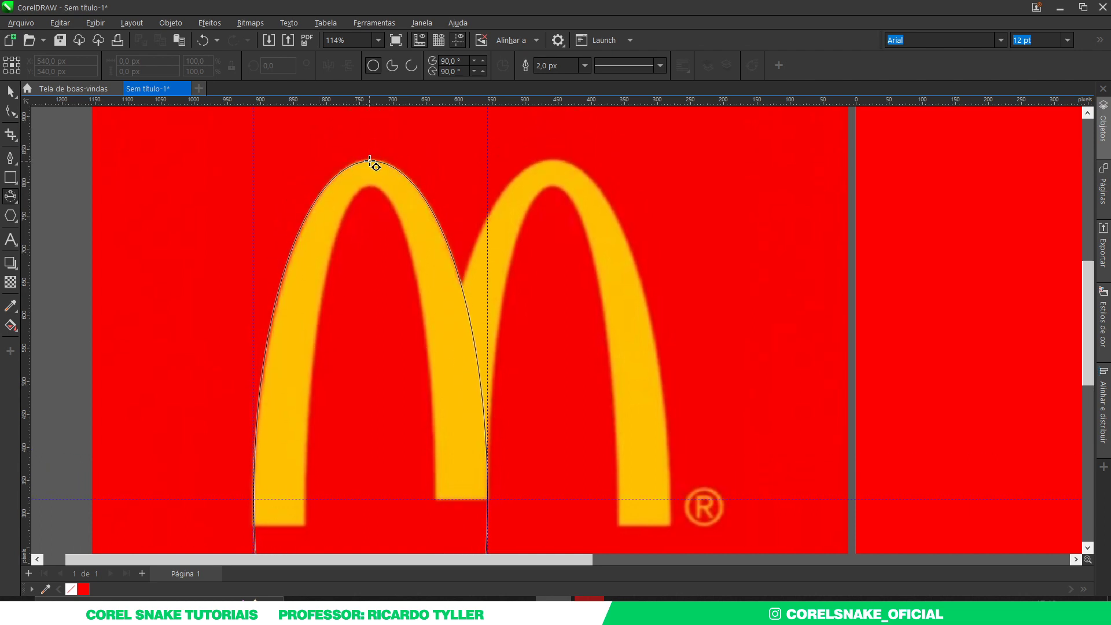
pyautogui.click(372, 163)
pyautogui.scroll(-3, 397, 219)
pyautogui.scroll(2, 373, 322)
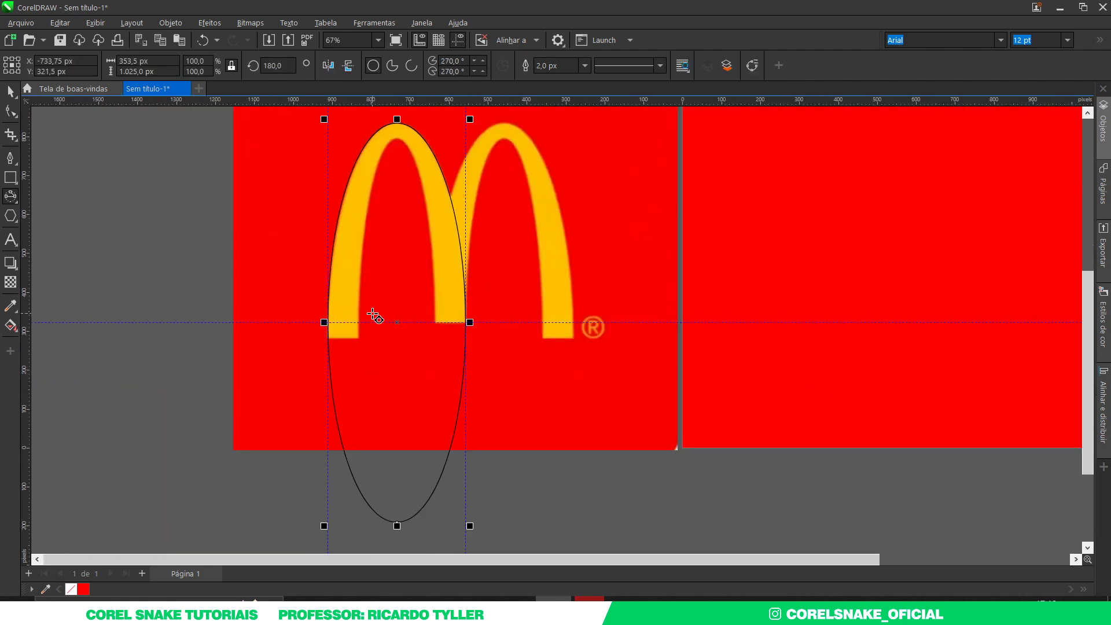
# - Make a vertically scaled copy of the ellipse, about 948 px high about the same centre, with its top on the left arch's inner edge
pyautogui.click(10, 91)
pyautogui.scroll(-1, 426, 356)
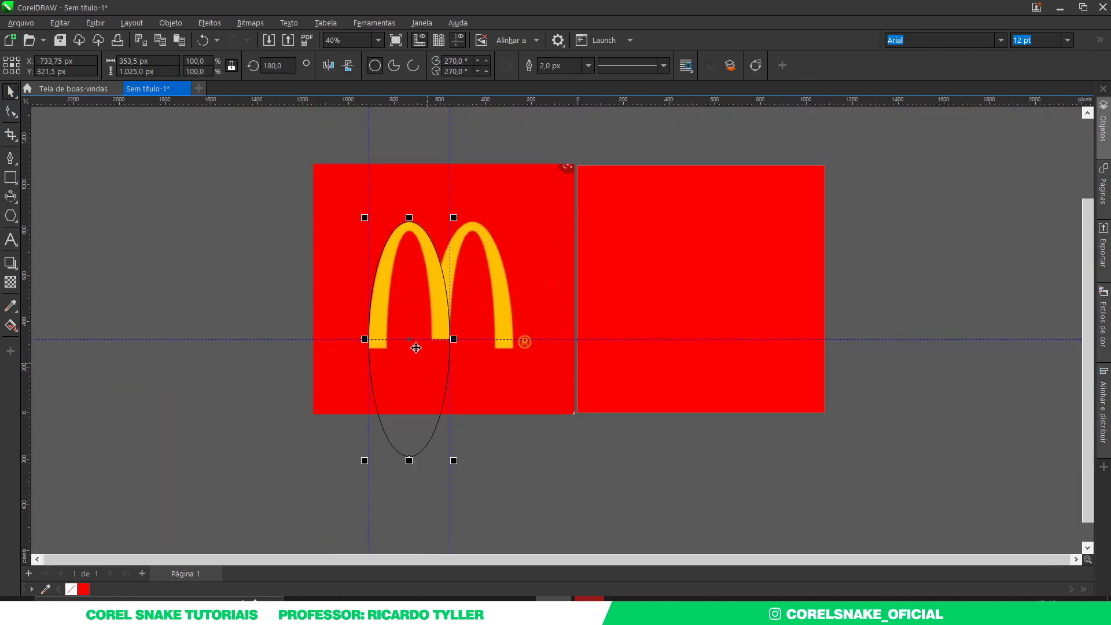
pyautogui.scroll(1, 417, 324)
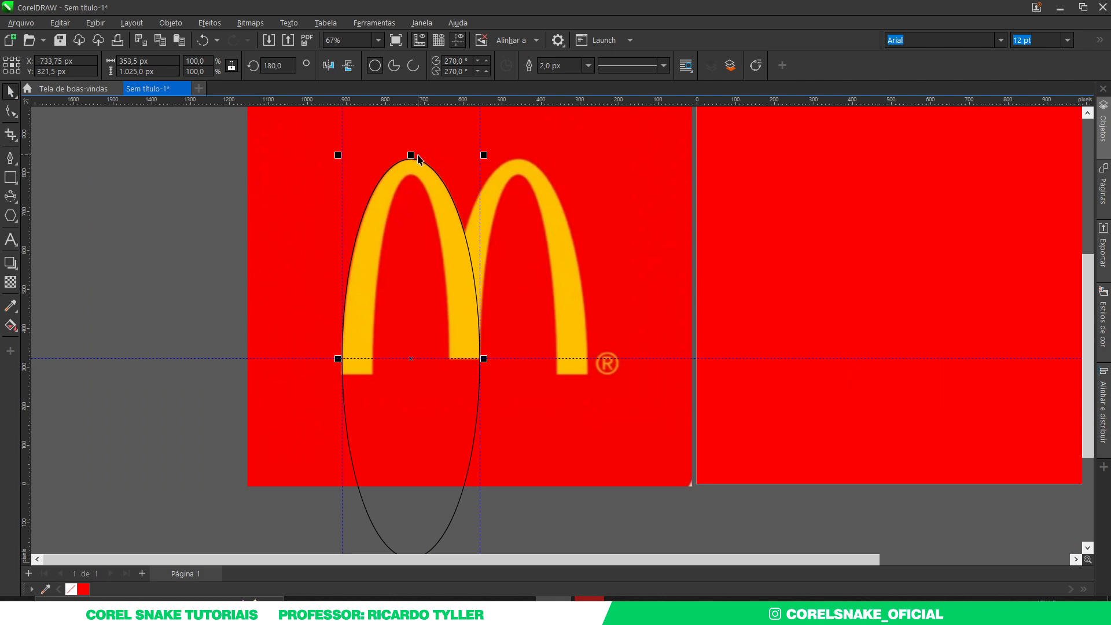
pyautogui.scroll(1, 414, 159)
pyautogui.scroll(-1, 409, 159)
pyautogui.scroll(1, 415, 168)
pyautogui.scroll(2, 418, 161)
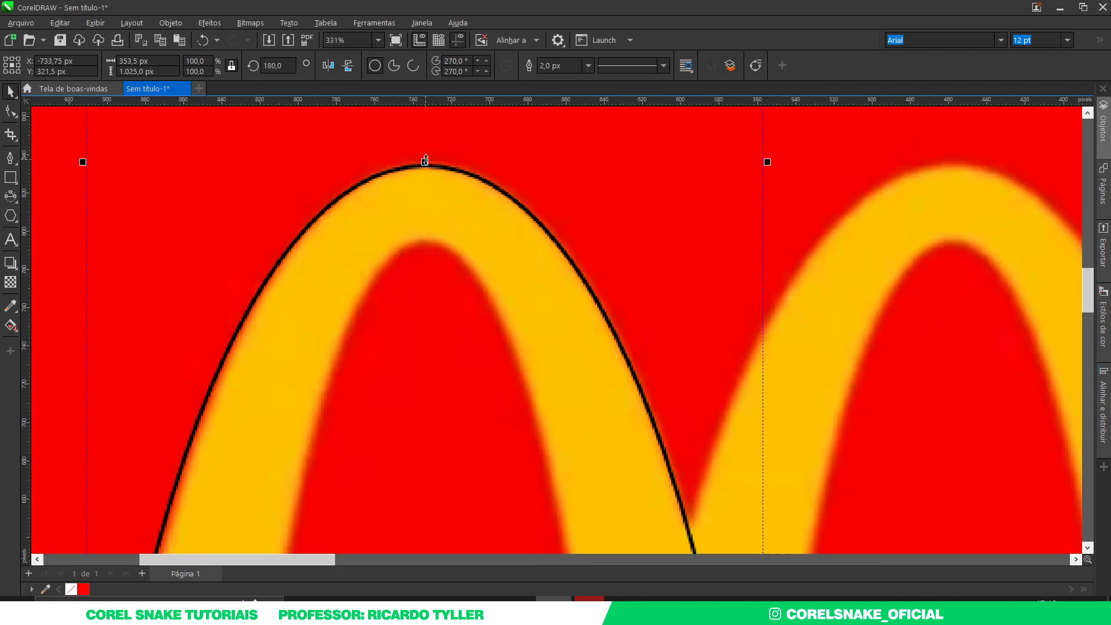
pyautogui.scroll(1, 425, 161)
pyautogui.scroll(-1, 436, 225)
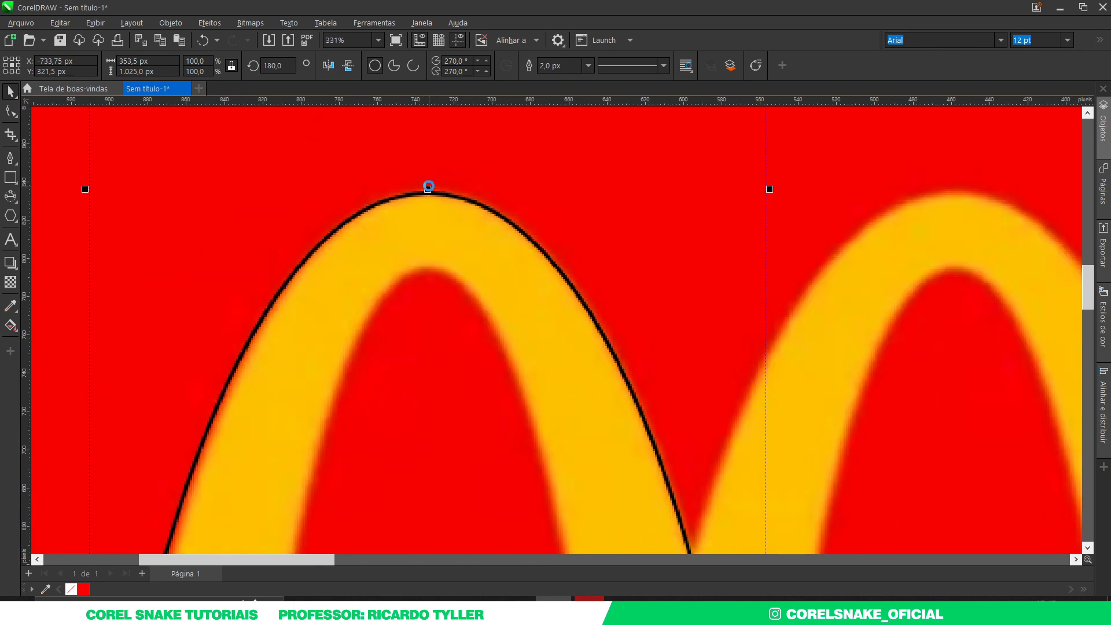
pyautogui.moveTo(429, 186); pyautogui.dragTo(431, 261)
# - Narrow the copied ellipse symmetrically about its centre so its sides meet the inner edges of the left arch's legs
pyautogui.scroll(-4, 431, 260)
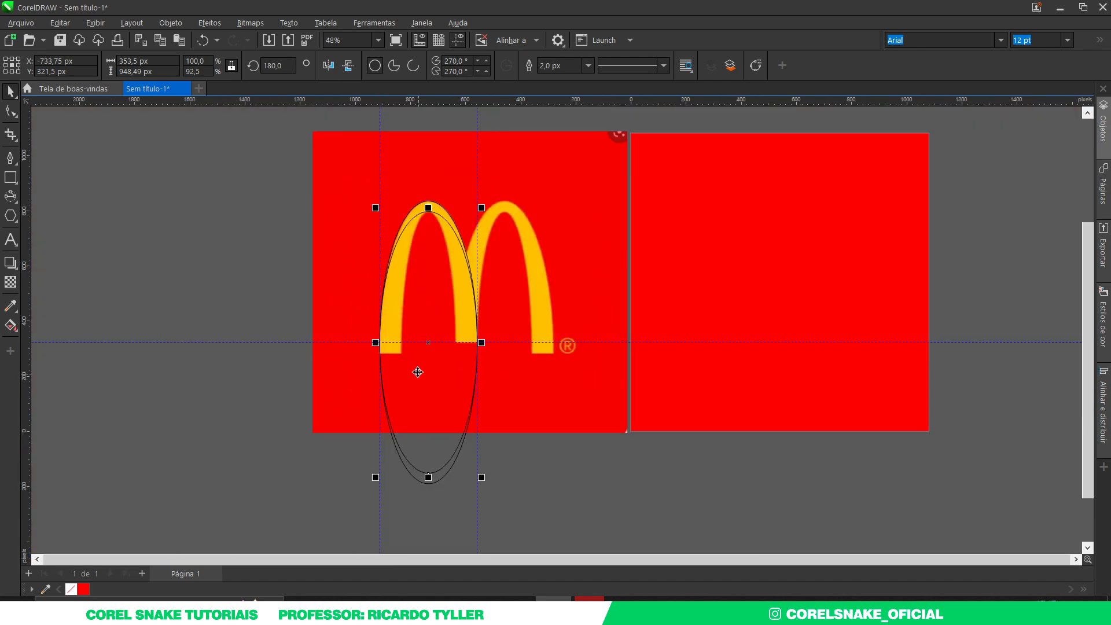
pyautogui.scroll(3, 382, 354)
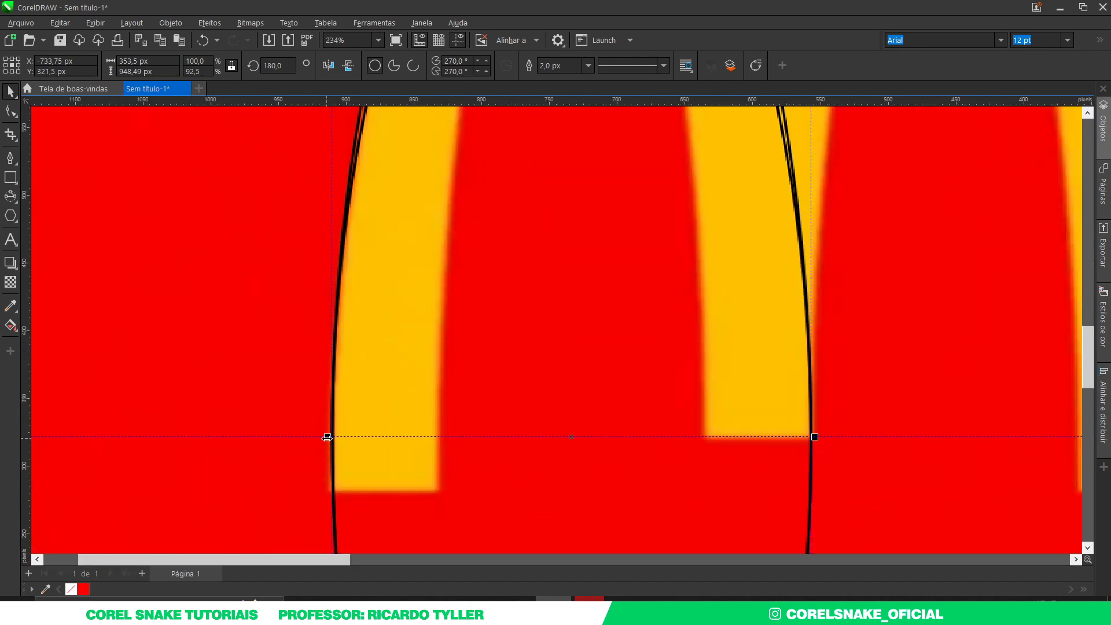
pyautogui.moveTo(327, 438); pyautogui.dragTo(435, 438)
# - Select both ellipses and subtract the inner one from the outer one to form a single elliptical ring
pyautogui.scroll(-3, 435, 438)
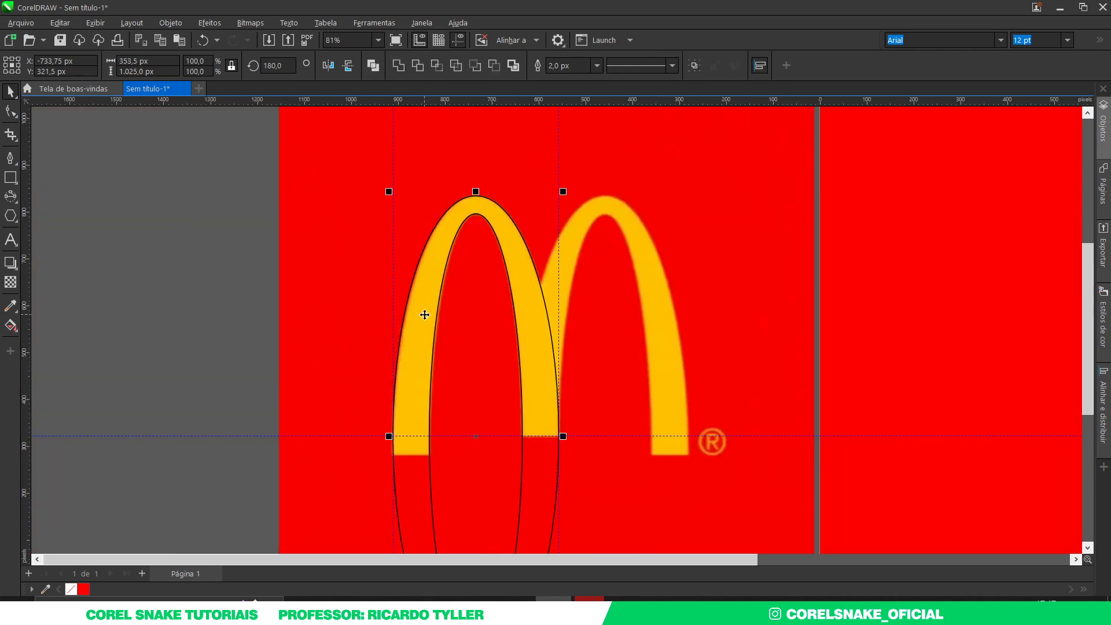
pyautogui.scroll(-1, 425, 314)
pyautogui.scroll(1, 456, 322)
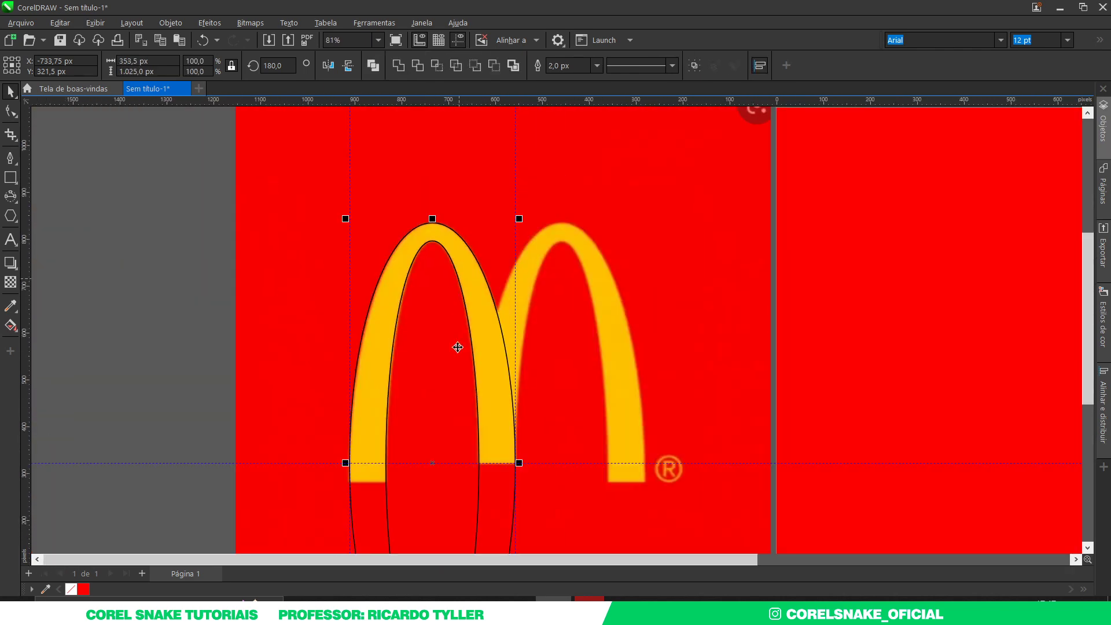
pyautogui.scroll(2, 466, 460)
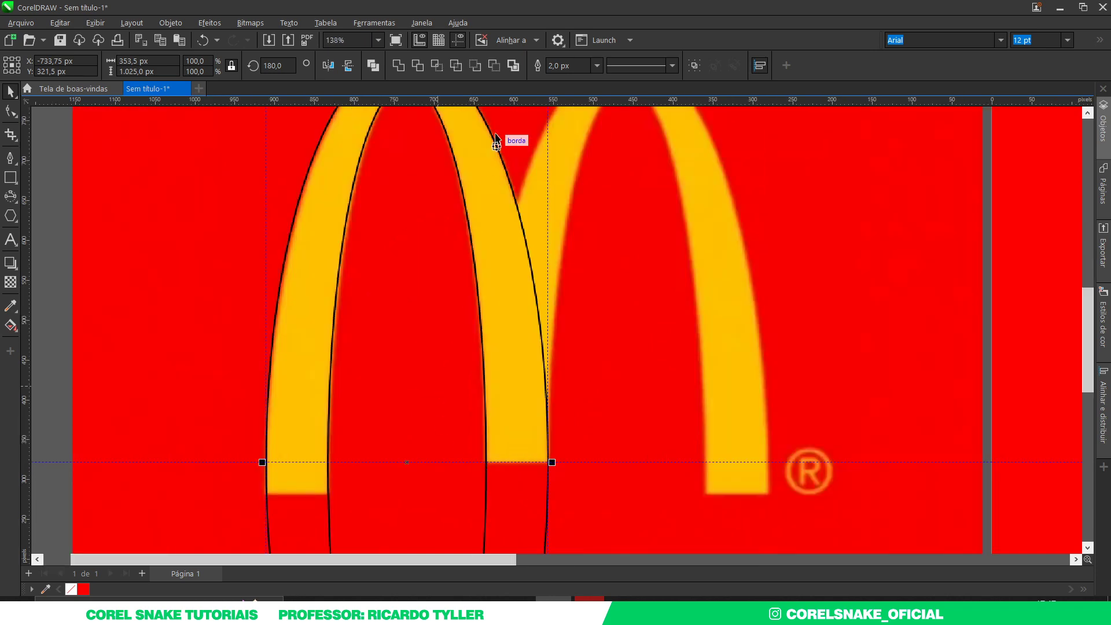
pyautogui.click(494, 66)
pyautogui.scroll(-1, 412, 306)
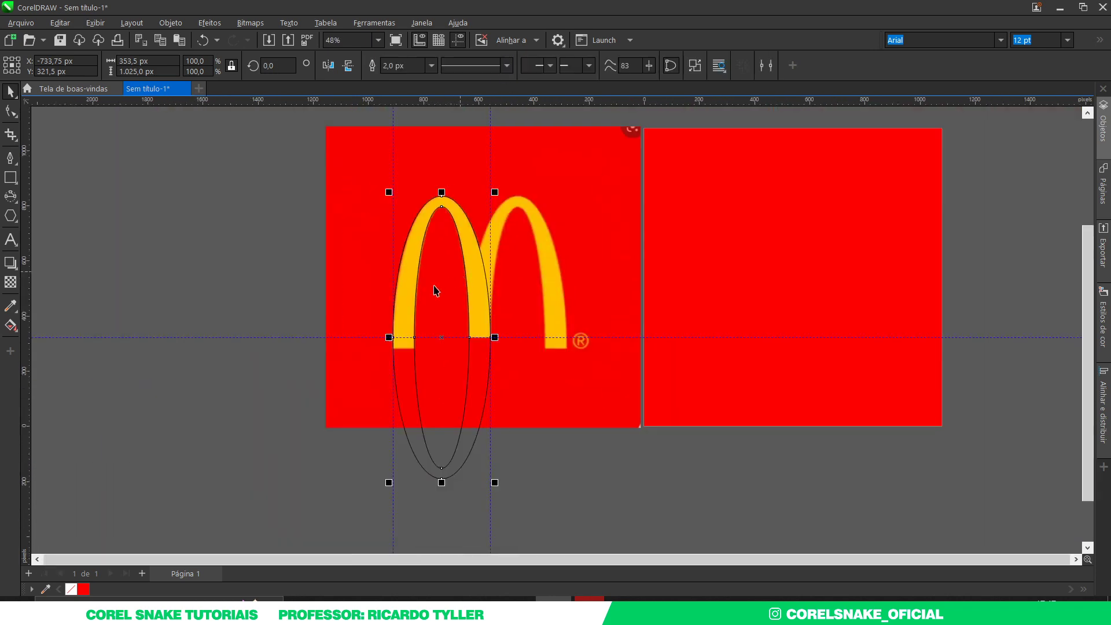
# - Add a horizontal guideline at the bottom edge of the left arch's outer leg
pyautogui.press('Escape')
pyautogui.scroll(1, 412, 307)
pyautogui.click(486, 315)
pyautogui.click(471, 335)
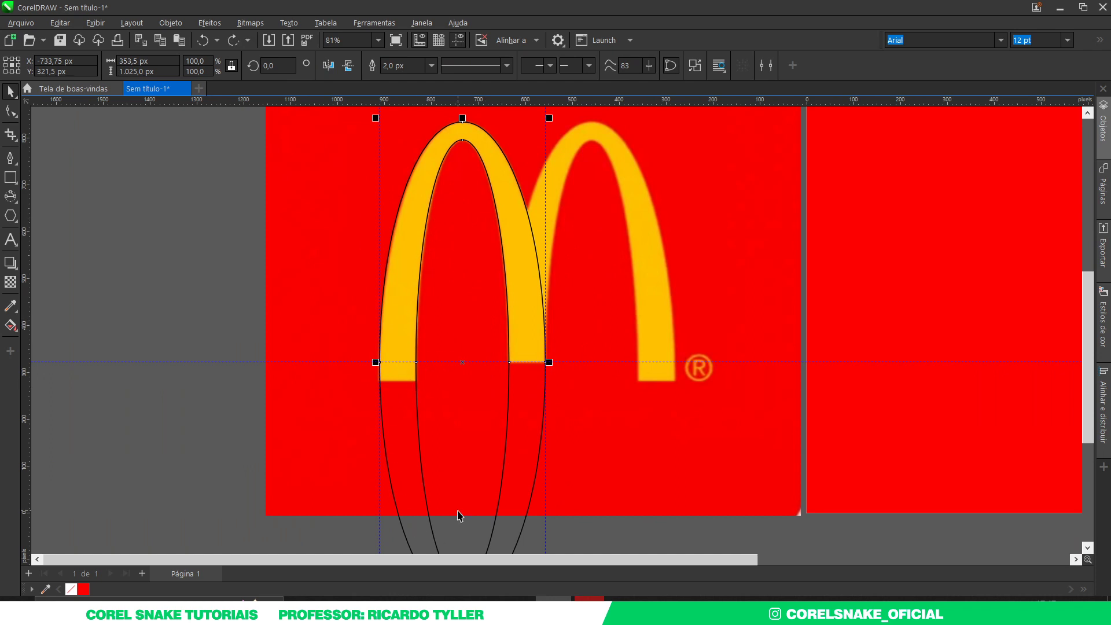
pyautogui.scroll(1, 451, 376)
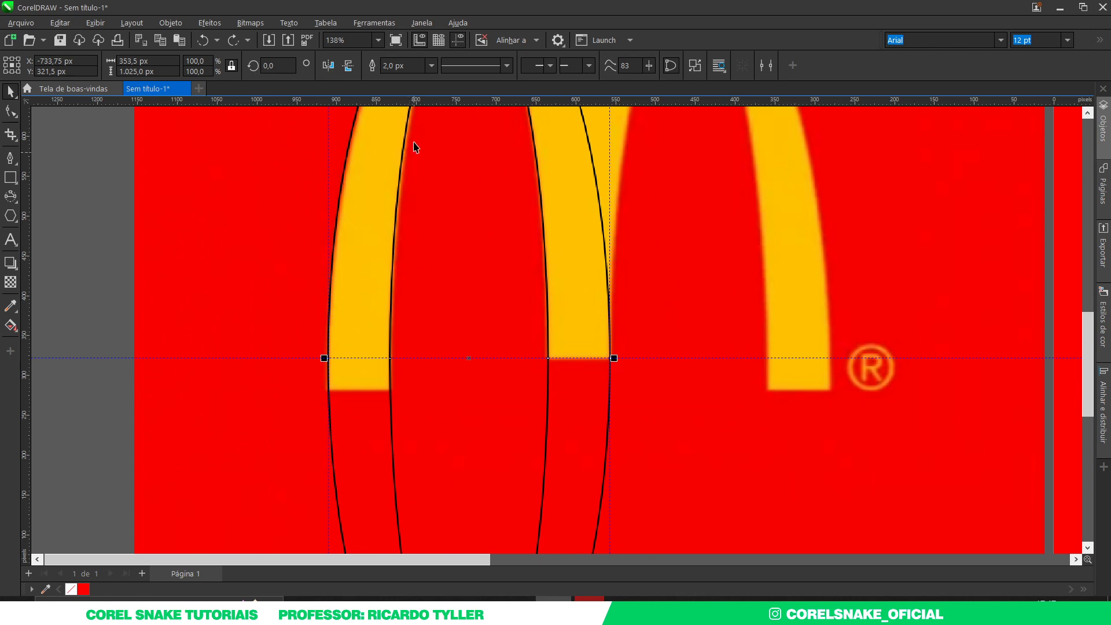
pyautogui.moveTo(425, 99); pyautogui.dragTo(360, 391)
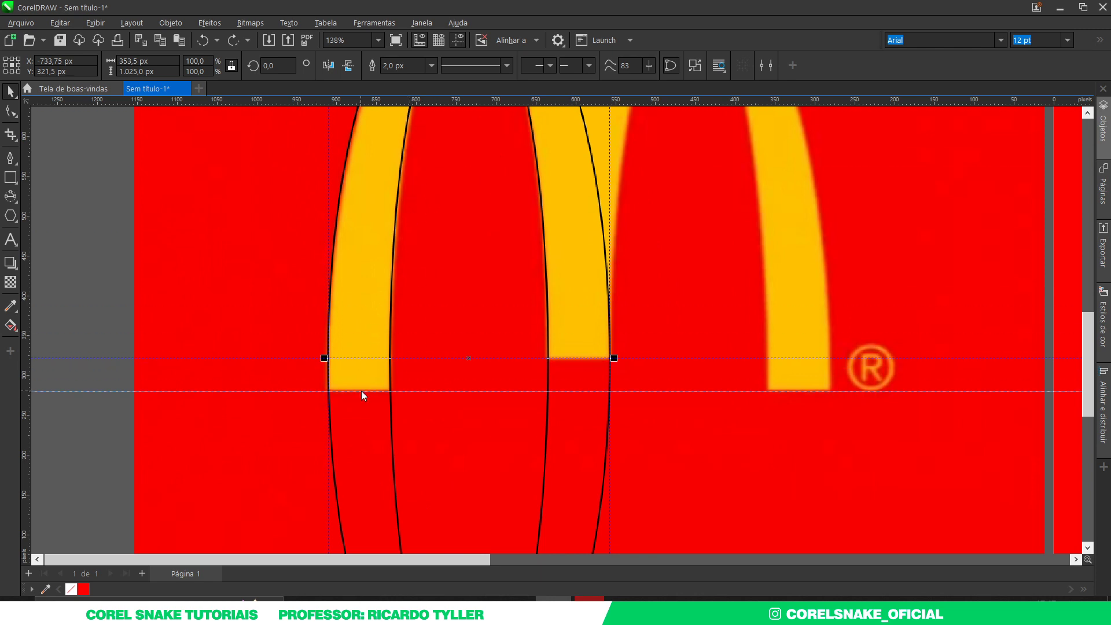
pyautogui.press('Escape')
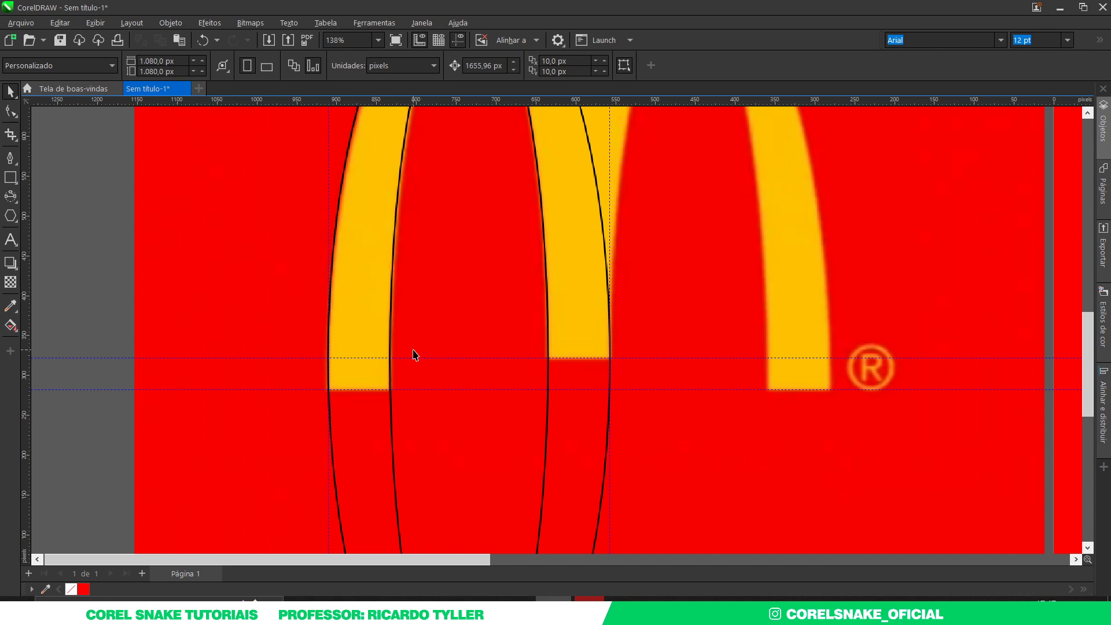
# - Copy the elliptical ring horizontally so its legs trace the right arch and it overlaps the original ring at the middle leg
pyautogui.scroll(2, 415, 355)
pyautogui.click(373, 365)
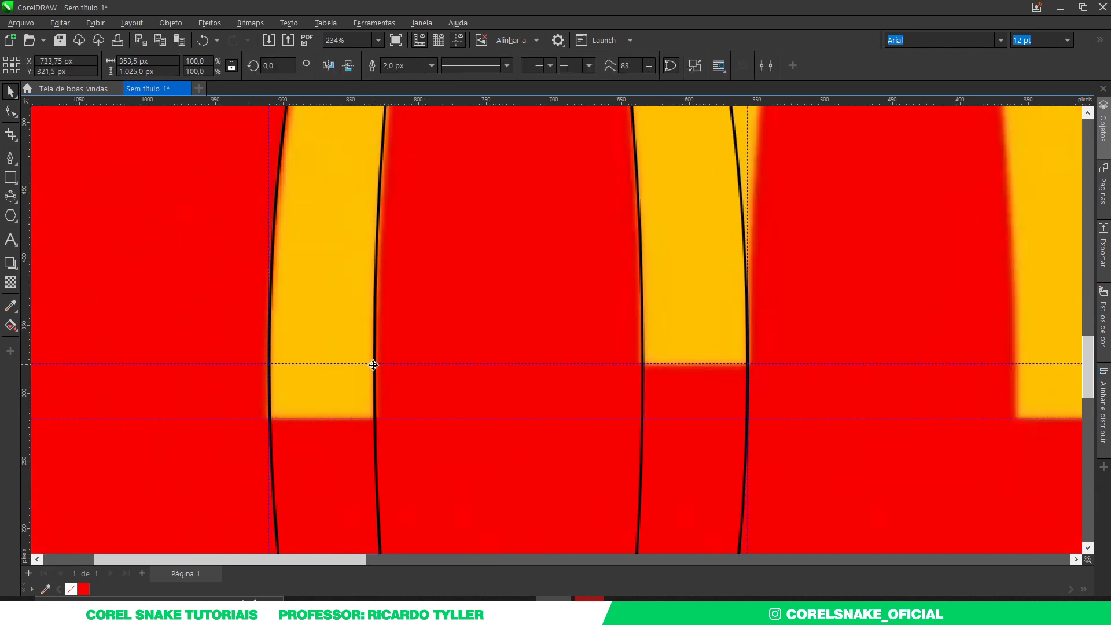
pyautogui.moveTo(374, 365); pyautogui.dragTo(748, 365)
pyautogui.scroll(-5, 550, 408)
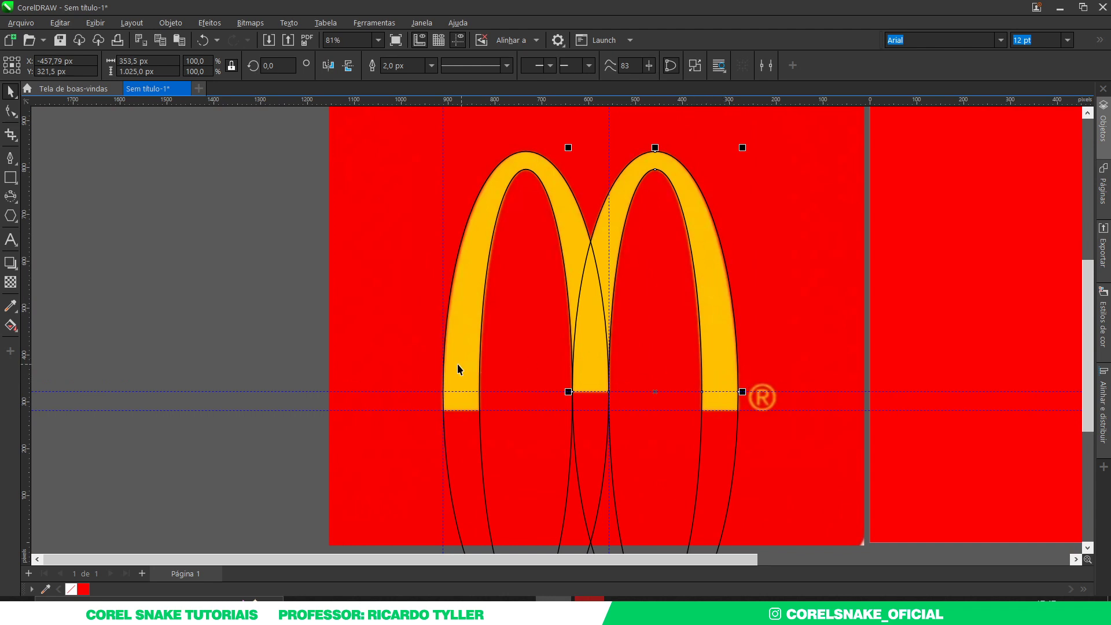
# - Select both elliptical rings and group them
pyautogui.scroll(-3, 458, 369)
pyautogui.scroll(2, 492, 356)
pyautogui.keyDown('shift'); pyautogui.click(494, 284); pyautogui.keyUp('shift')
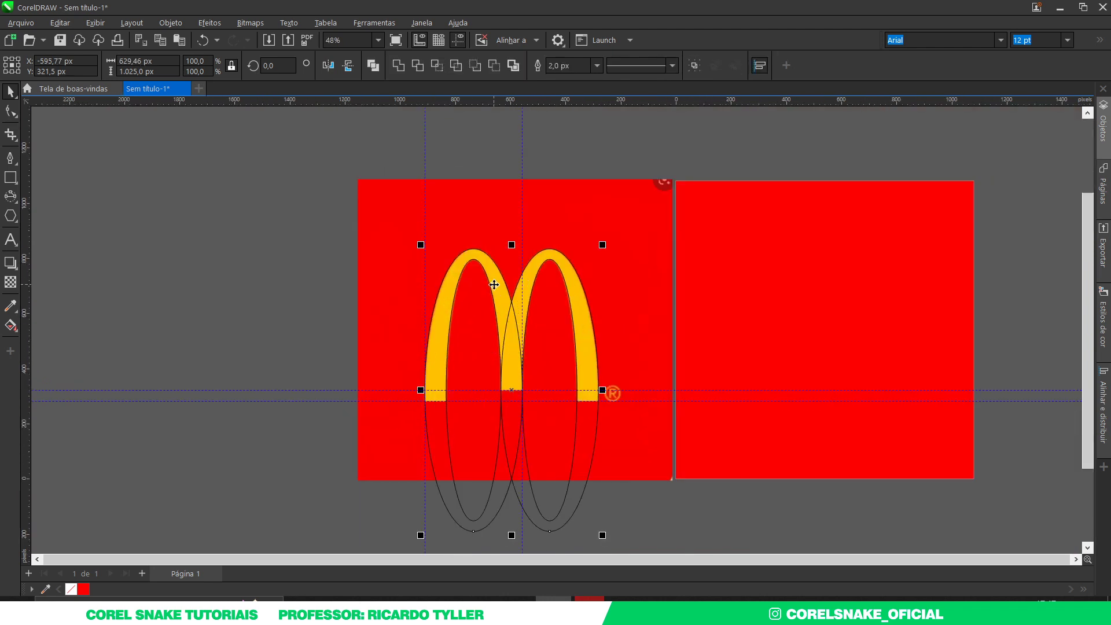
pyautogui.click(237, 321)
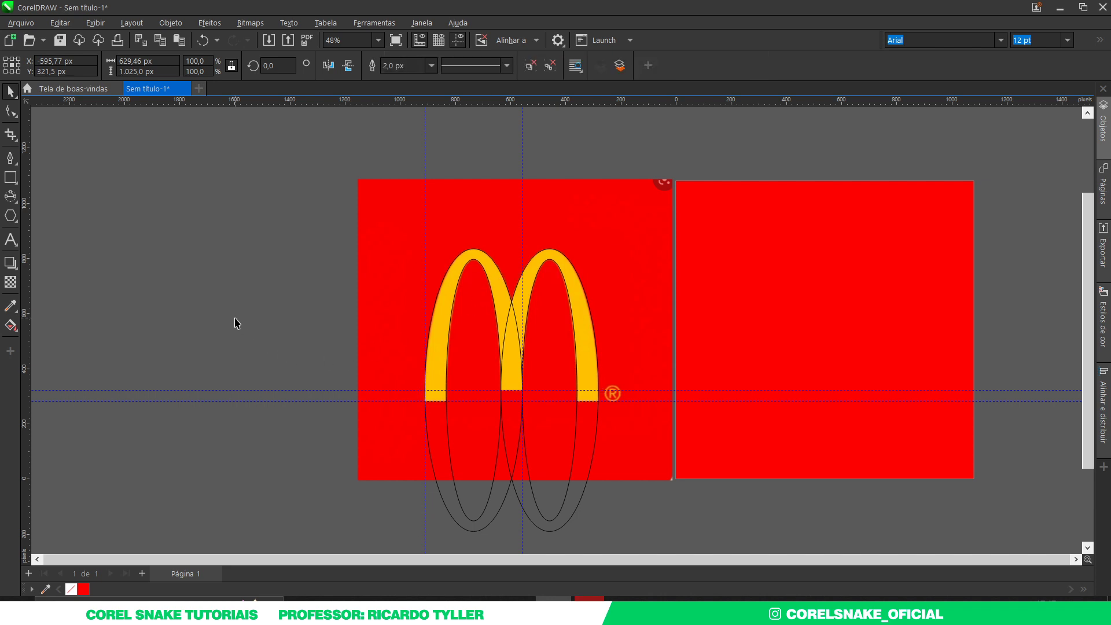
# - Draw a rectangle about 1001 × 564.5 px from the lower horizontal guideline down, covering the lower halves of both rings
pyautogui.click(8, 182)
pyautogui.scroll(-2, 534, 441)
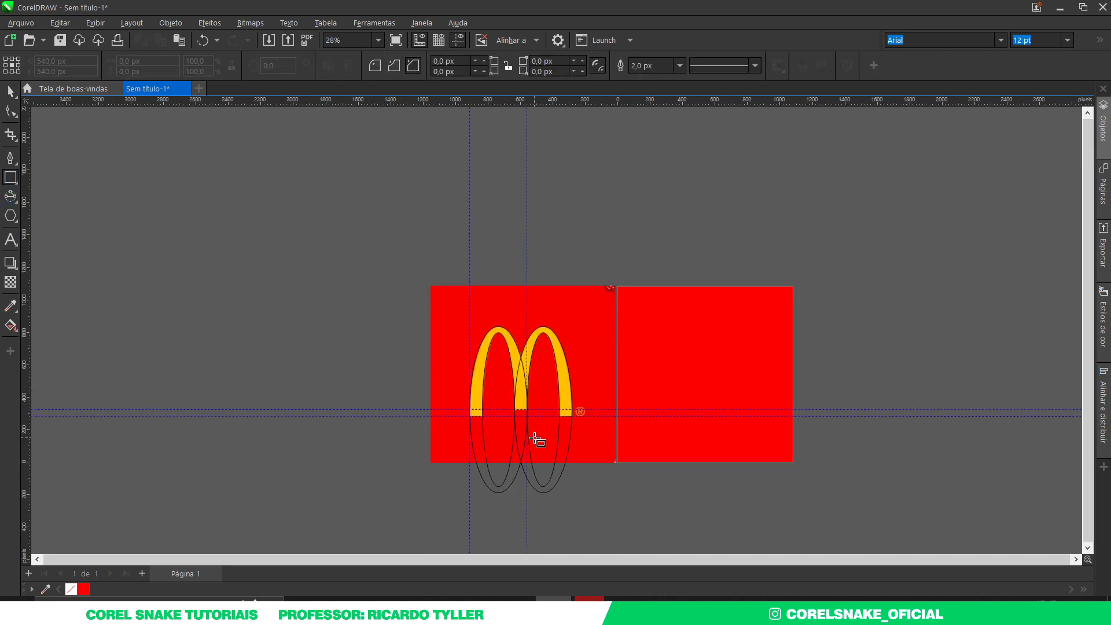
pyautogui.scroll(2, 541, 463)
pyautogui.moveTo(671, 524); pyautogui.dragTo(394, 368)
pyautogui.click(11, 91)
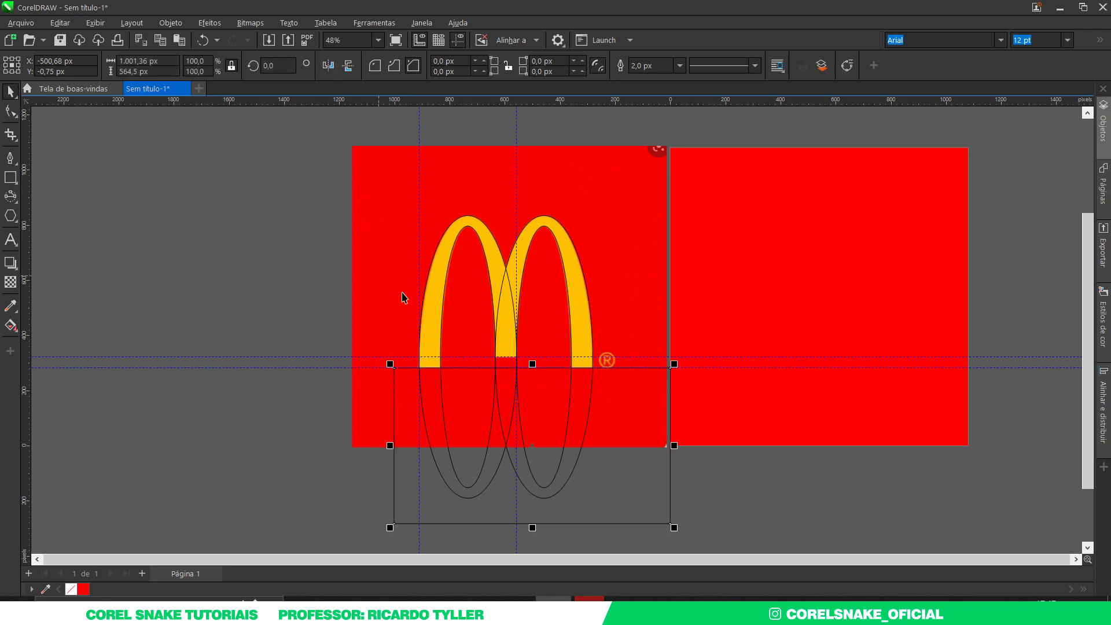
pyautogui.keyDown('shift'); pyautogui.click(467, 314); pyautogui.keyUp('shift')
pyautogui.click(495, 66)
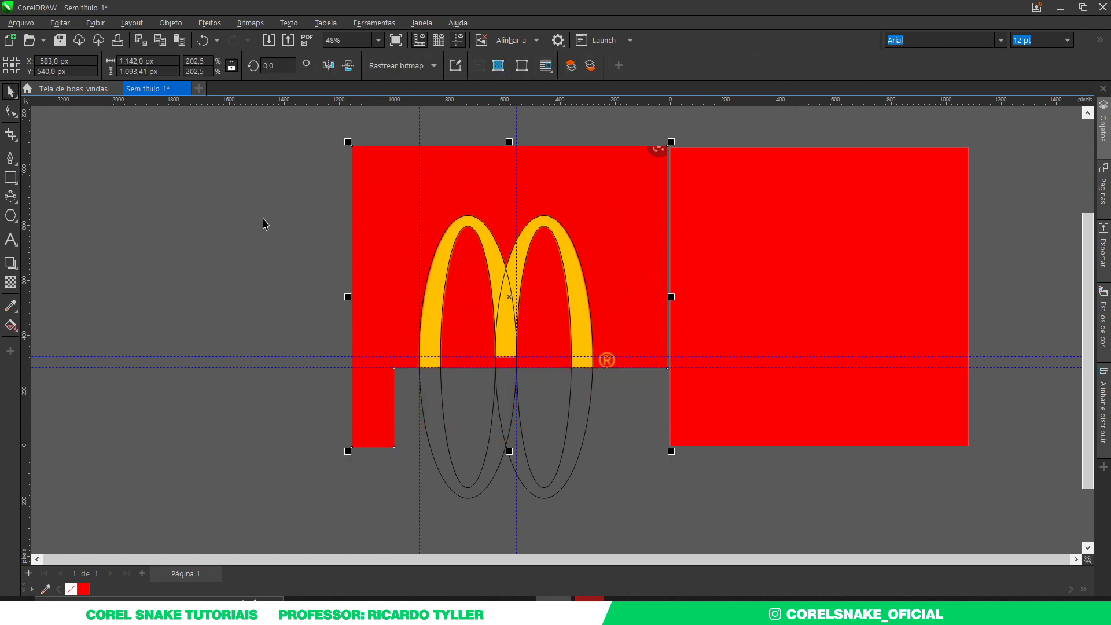
pyautogui.click(339, 286)
pyautogui.scroll(2, 490, 339)
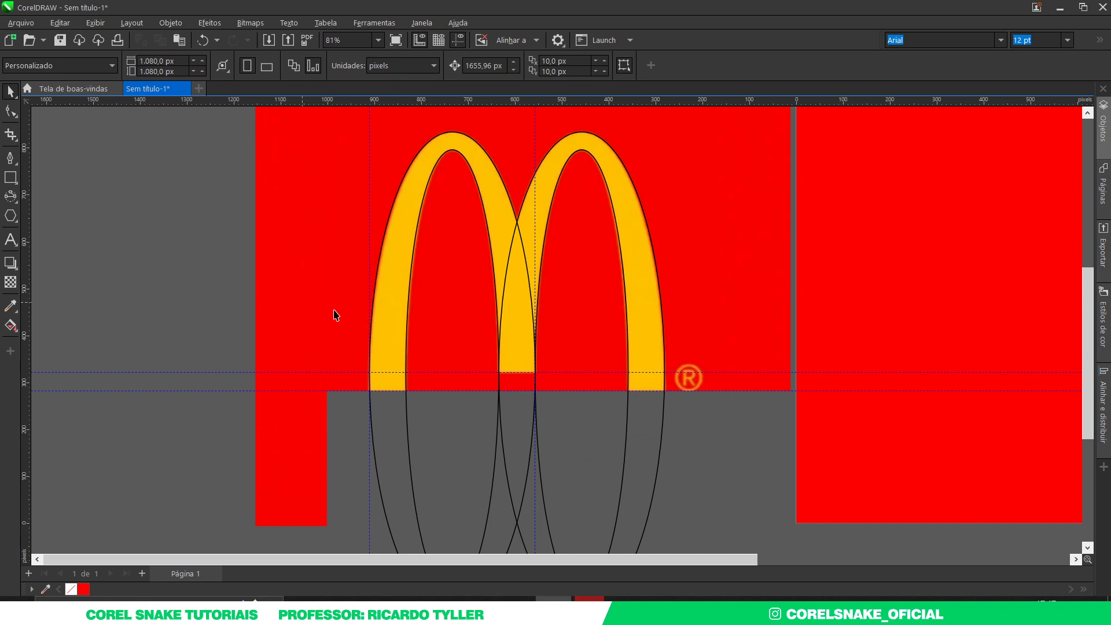
pyautogui.scroll(-2, 334, 314)
pyautogui.hotkey('ctrl', 'z')
# - Select the rectangle with the grouped rings and subtract it from them, cutting the arches off at the lower guideline
pyautogui.click(367, 488)
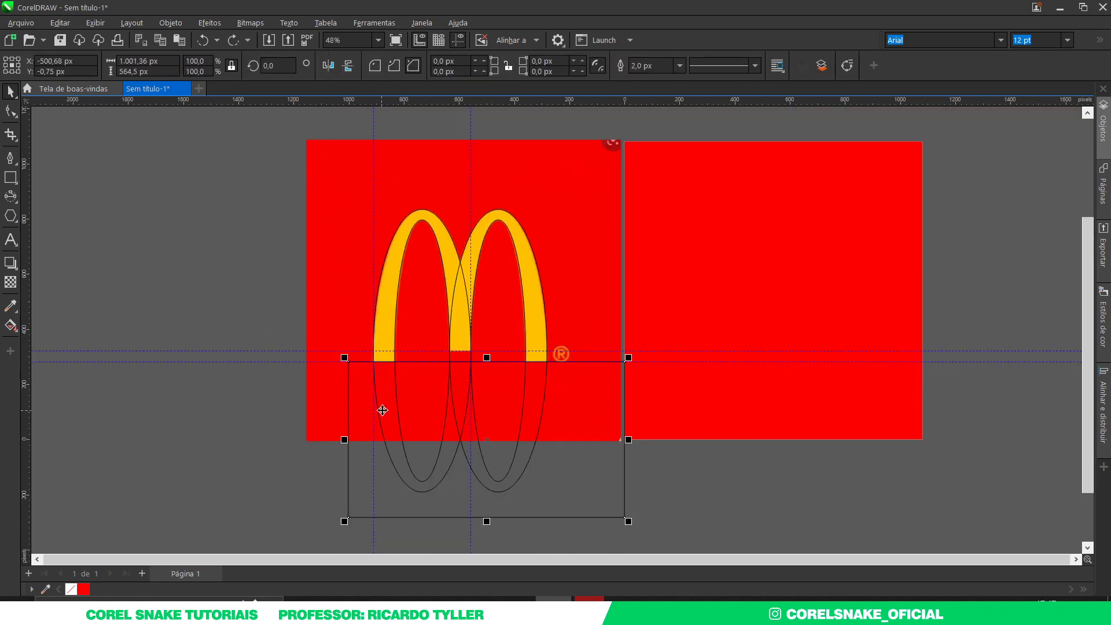
pyautogui.keyDown('shift'); pyautogui.click(380, 285); pyautogui.keyUp('shift')
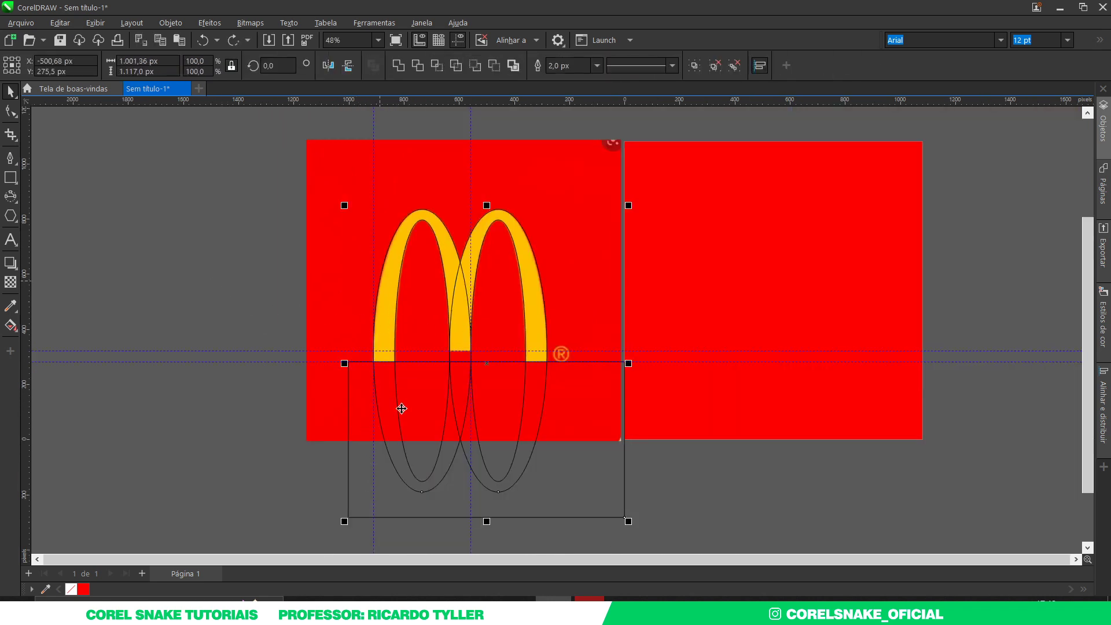
pyautogui.click(494, 65)
pyautogui.press('Escape')
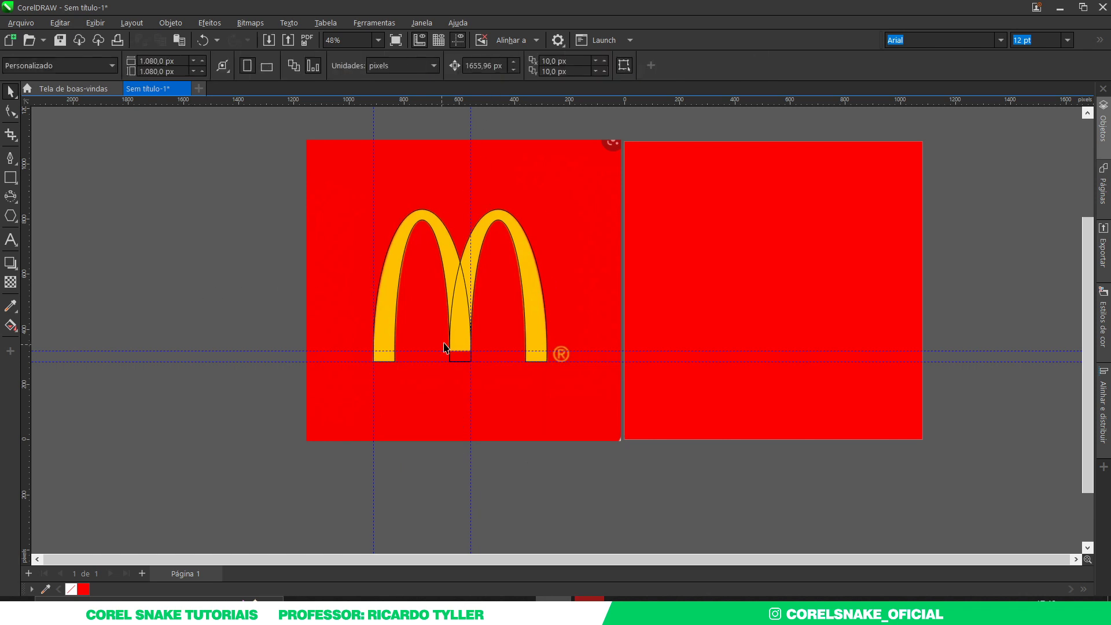
# - Draw a rectangle about 272 × 166.5 px over the middle leg below the upper horizontal guideline and subtract it from the grouped arches
pyautogui.scroll(4, 457, 350)
pyautogui.click(10, 177)
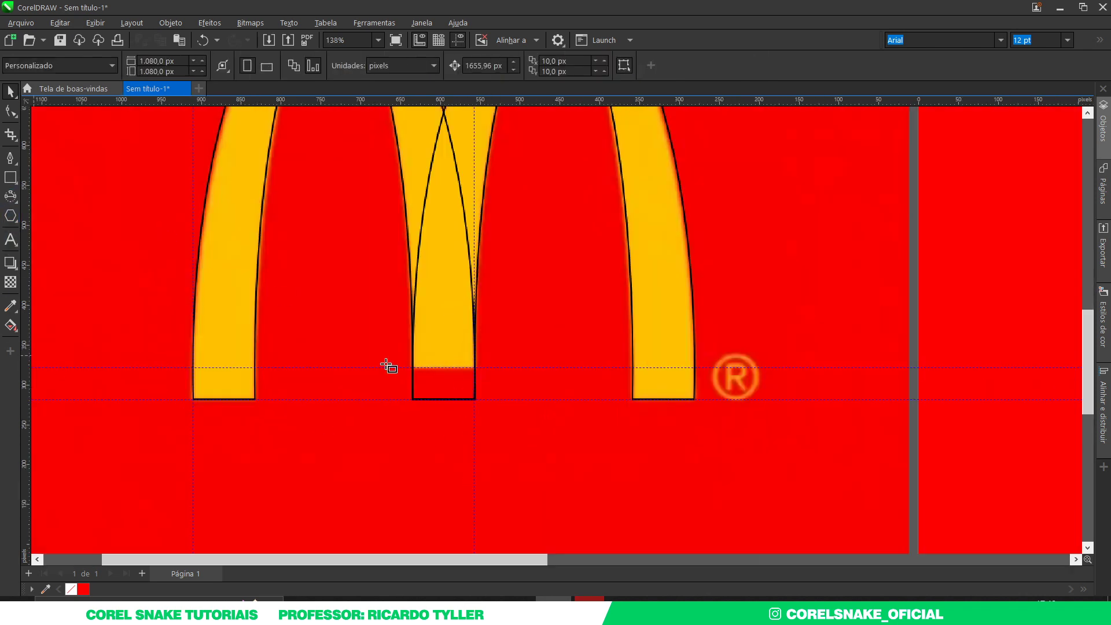
pyautogui.moveTo(607, 502)
pyautogui.mouseDown()
pyautogui.moveTo(481, 444)
pyautogui.moveTo(386, 367)
pyautogui.mouseUp()
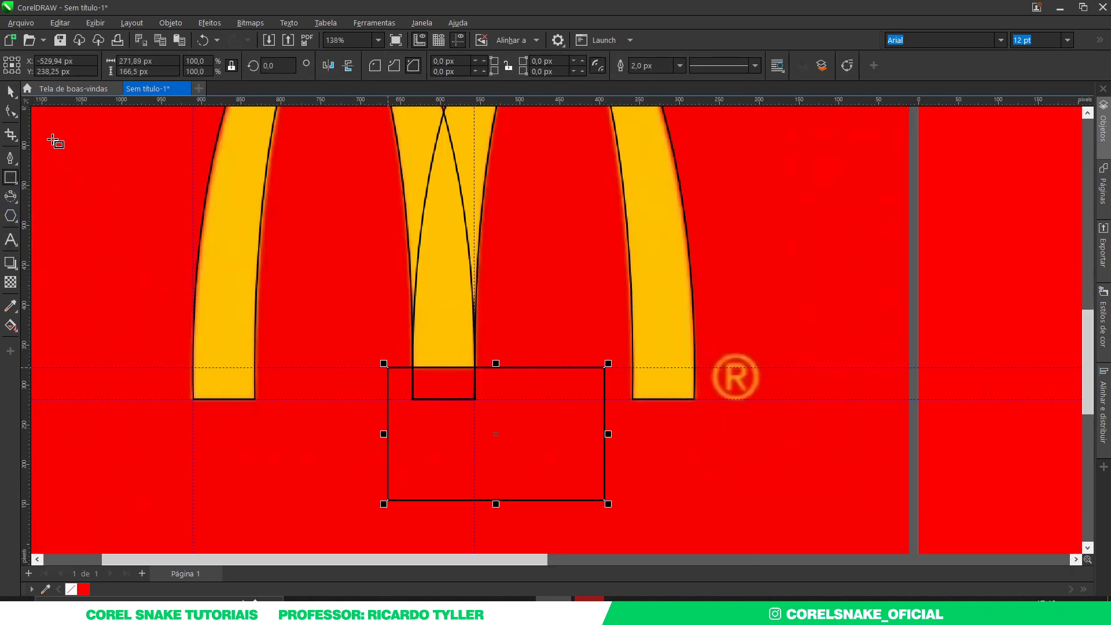
pyautogui.click(11, 91)
pyautogui.keyDown('shift'); pyautogui.click(444, 119); pyautogui.keyUp('shift')
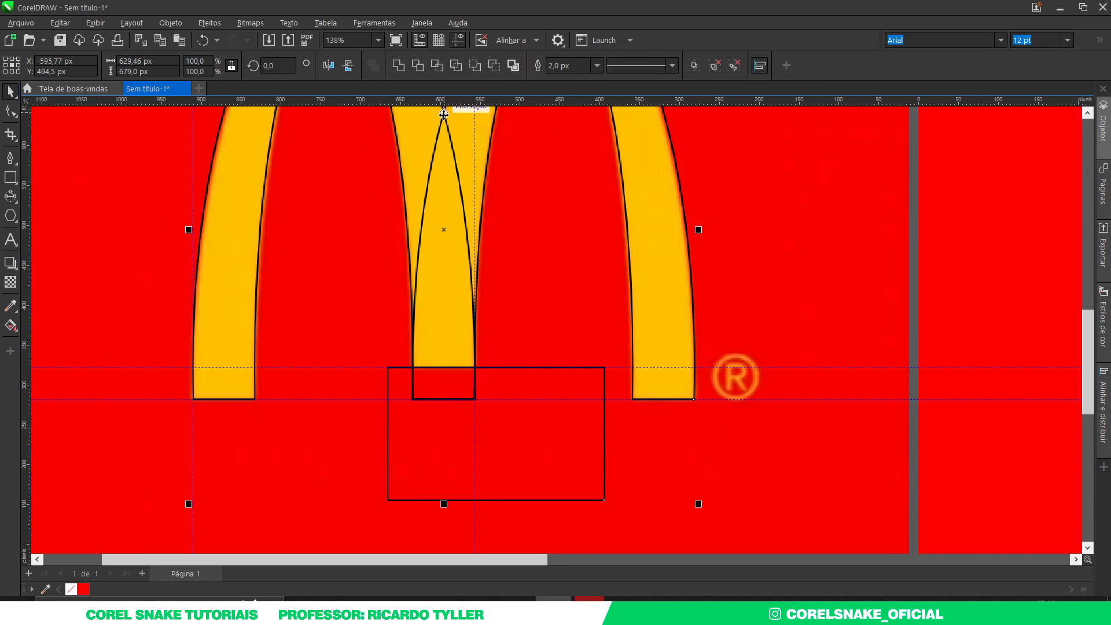
pyautogui.click(496, 66)
# - Ungroup the arches and weld them into a single M shape
pyautogui.scroll(-2, 454, 420)
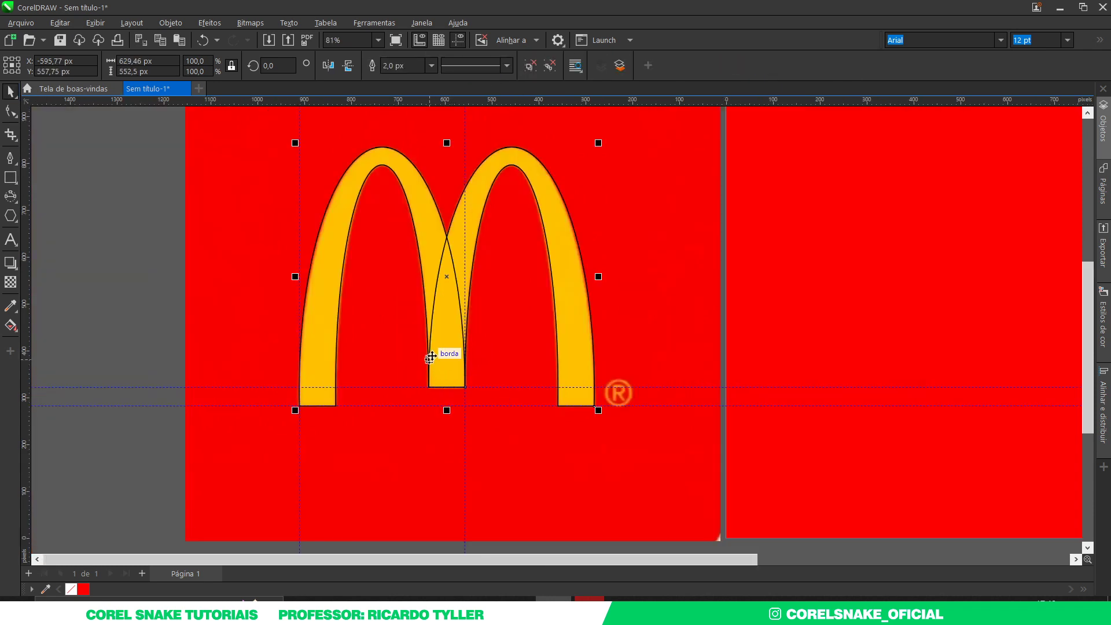
pyautogui.keyDown('shift'); pyautogui.click(440, 336); pyautogui.keyUp('shift')
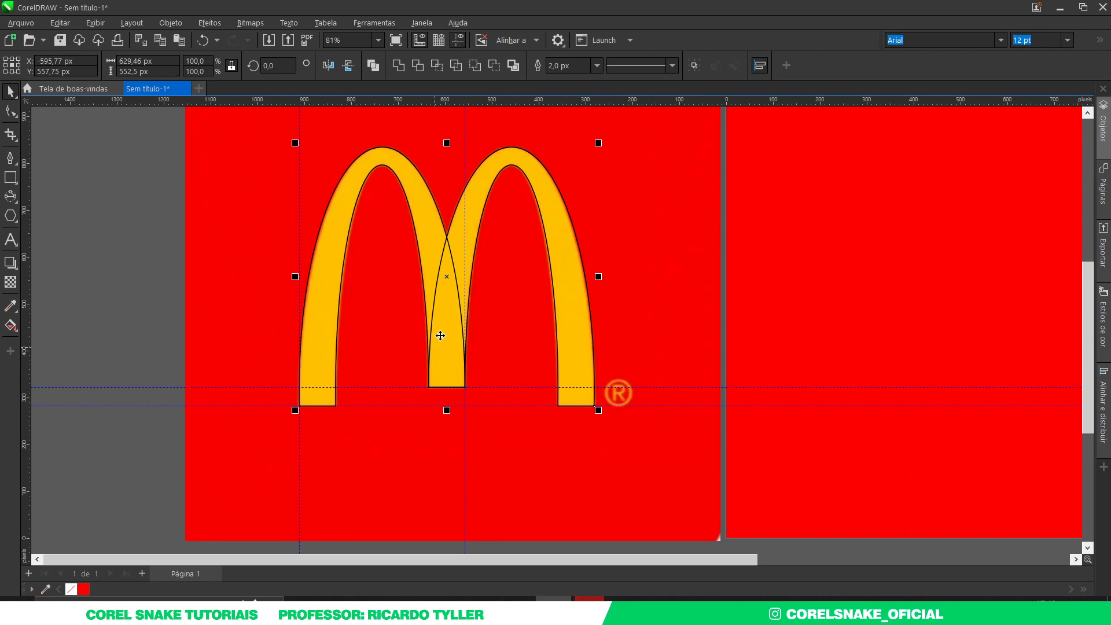
pyautogui.click(399, 66)
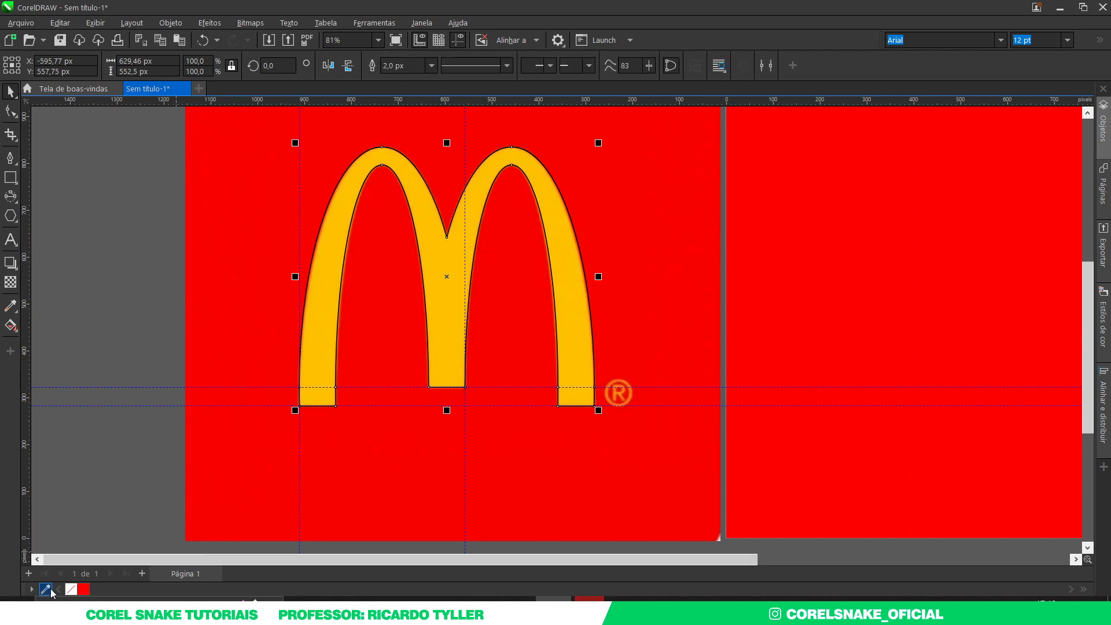
# - Fill the M with the yellow sampled from the reference logo and remove its outline
pyautogui.click(325, 339)
pyautogui.click(96, 589)
pyautogui.rightClick(71, 589)
# - Centre the yellow M on the page's red square and delete the reference image
pyautogui.scroll(-3, 374, 382)
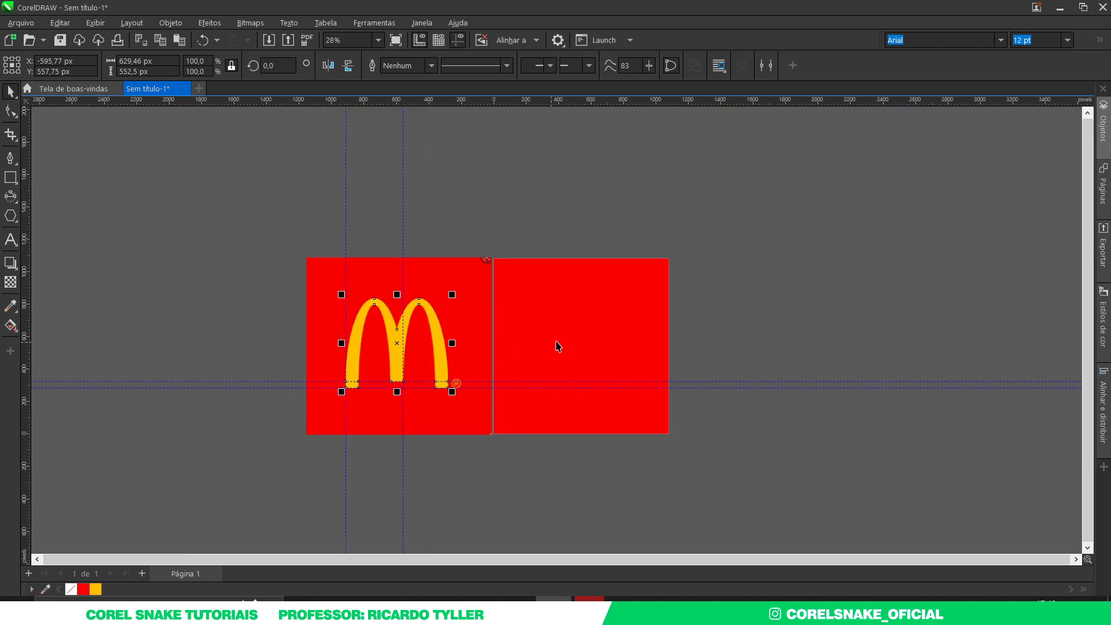
pyautogui.click(428, 324)
pyautogui.press('Delete')
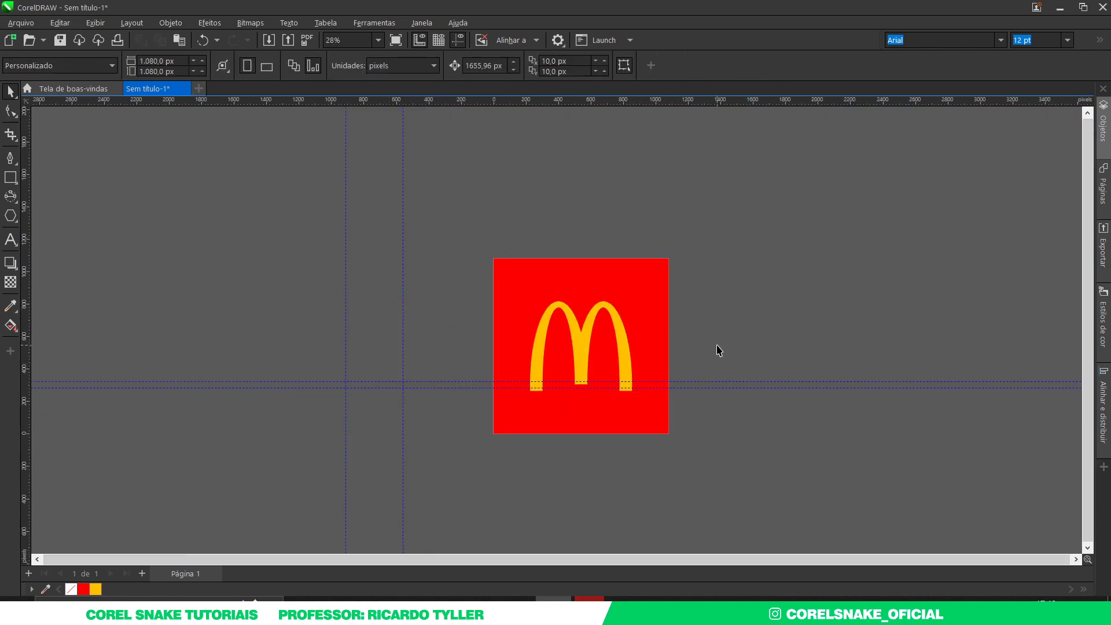
# - Fit the whole page in view and hide the guidelines
pyautogui.hotkey('shift', 'F4')
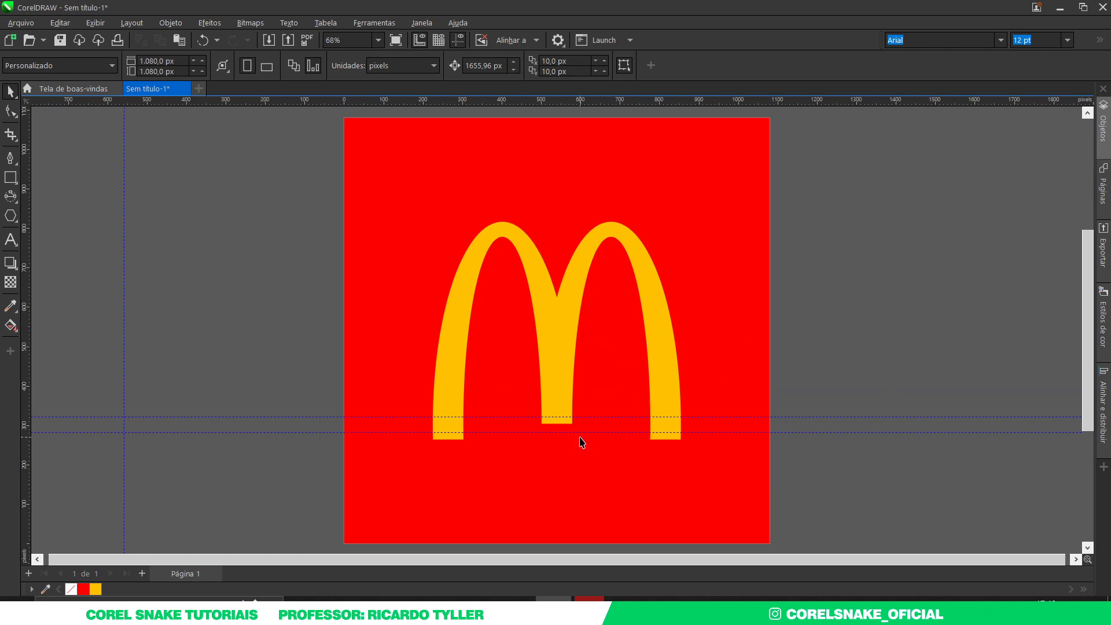
pyautogui.hotkey('alt', 'shift', 'g')
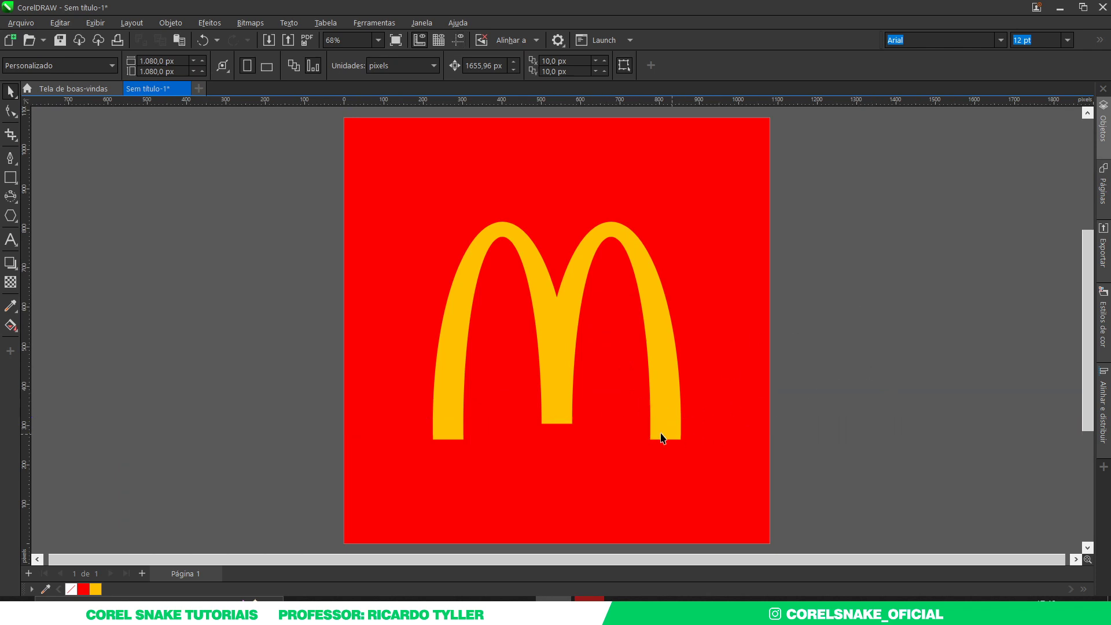